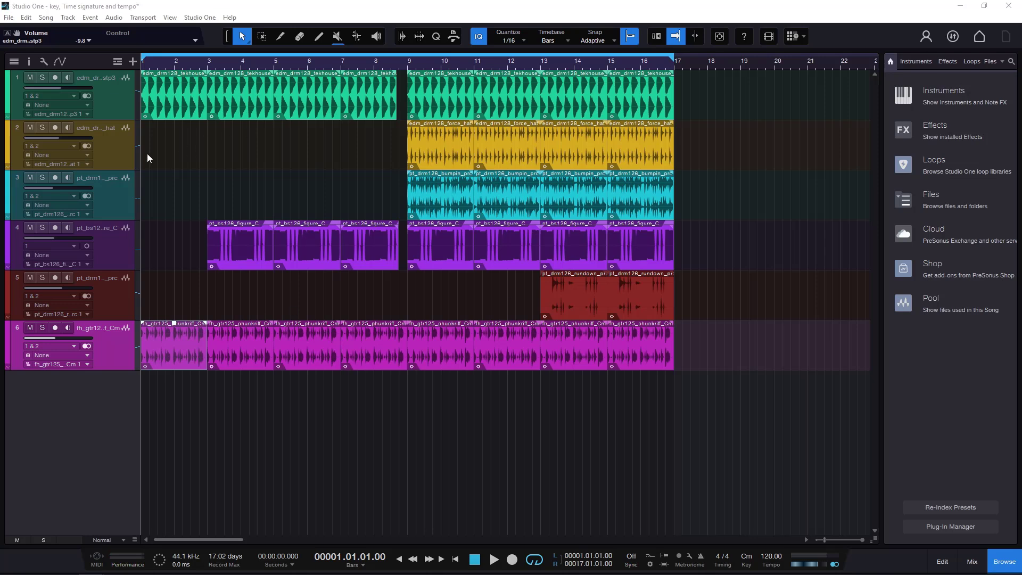
Play the song from around bar 4, and skip playback ahead to just past bar 9
left_click(257, 67)
key("space")
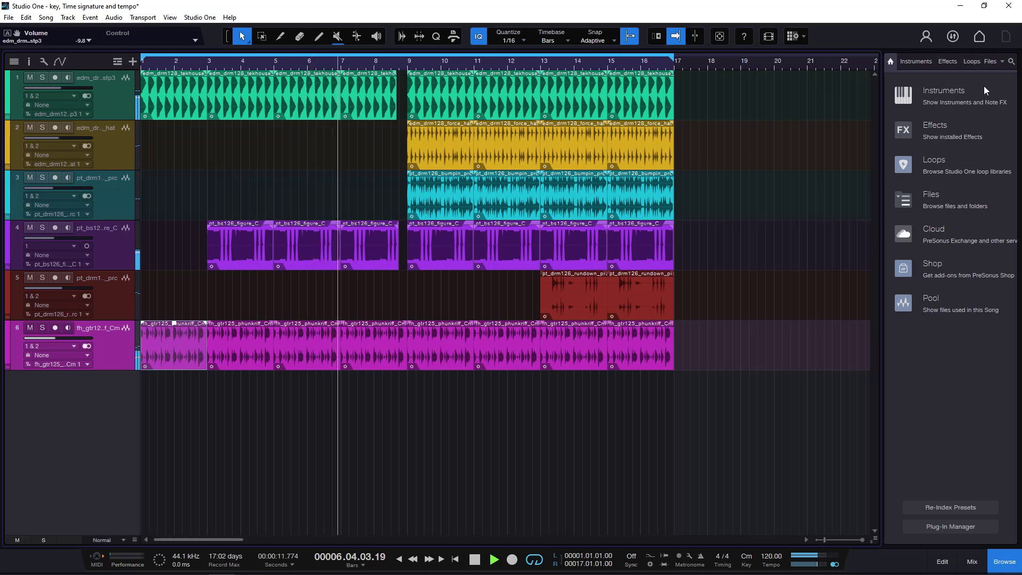
left_click(425, 65)
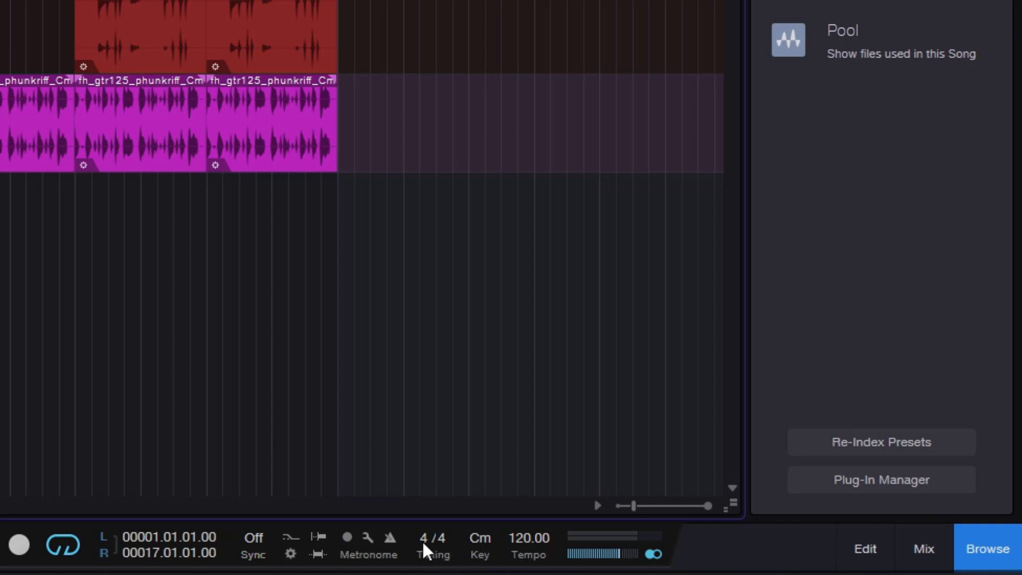
Look at the song's key choices and its time signature numerator and denominator options
left_click(478, 536)
left_click(425, 536)
left_click(439, 533)
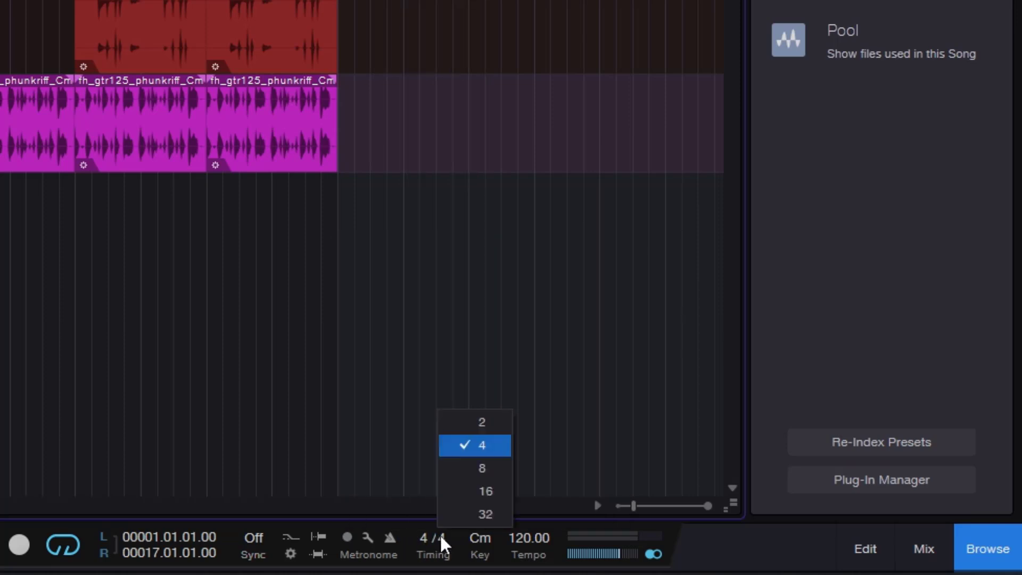
left_click(562, 381)
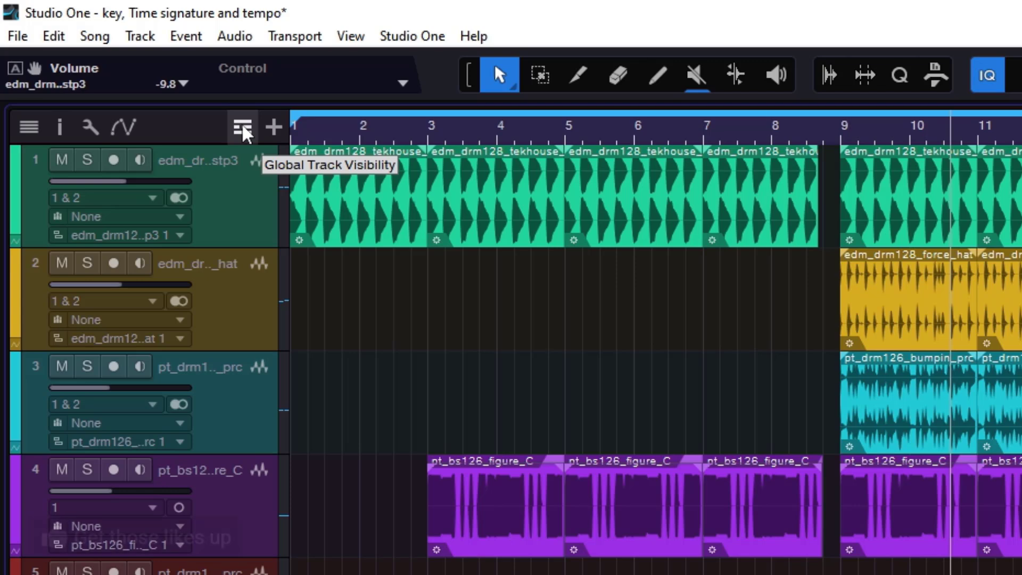
Show the global Signature track above the arrangement
left_click(237, 128)
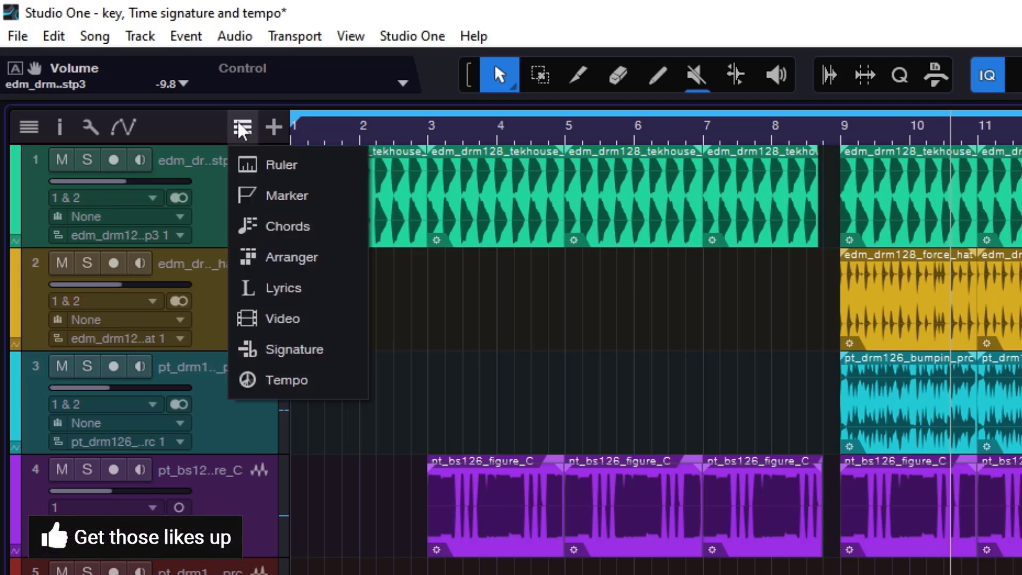
left_click(292, 352)
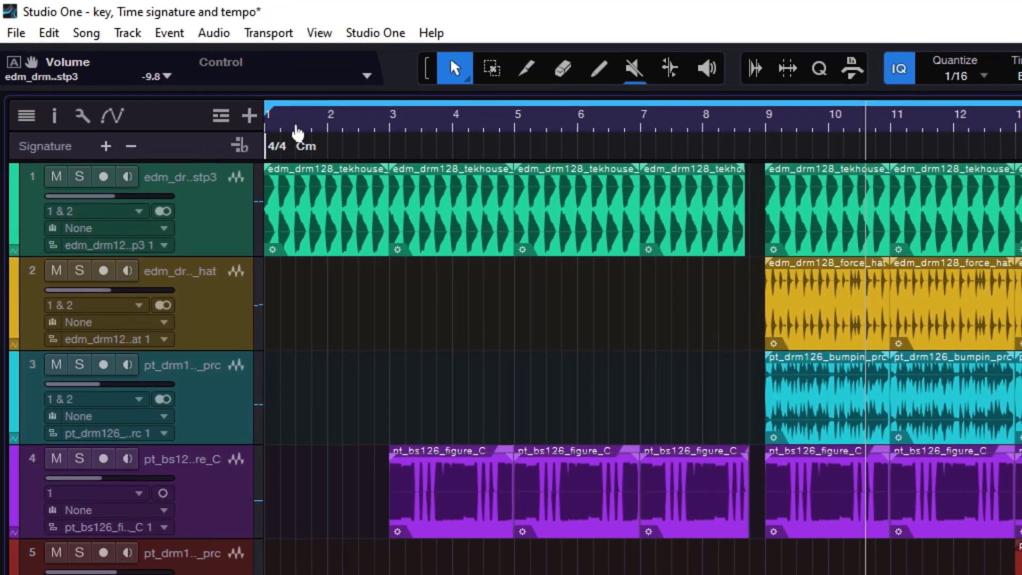
scroll(298, 133, "up", 2)
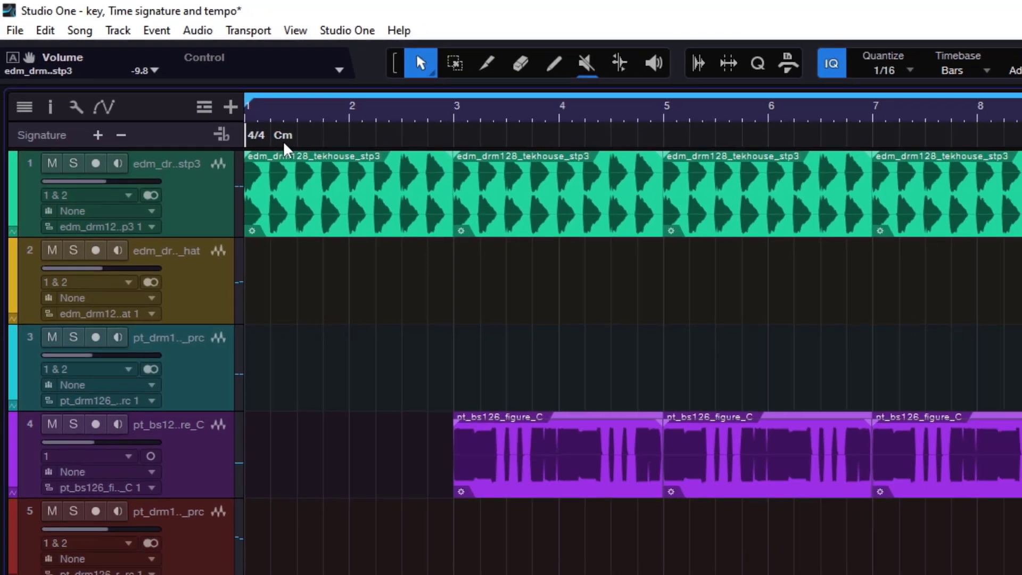
scroll(193, 63, "down", 3)
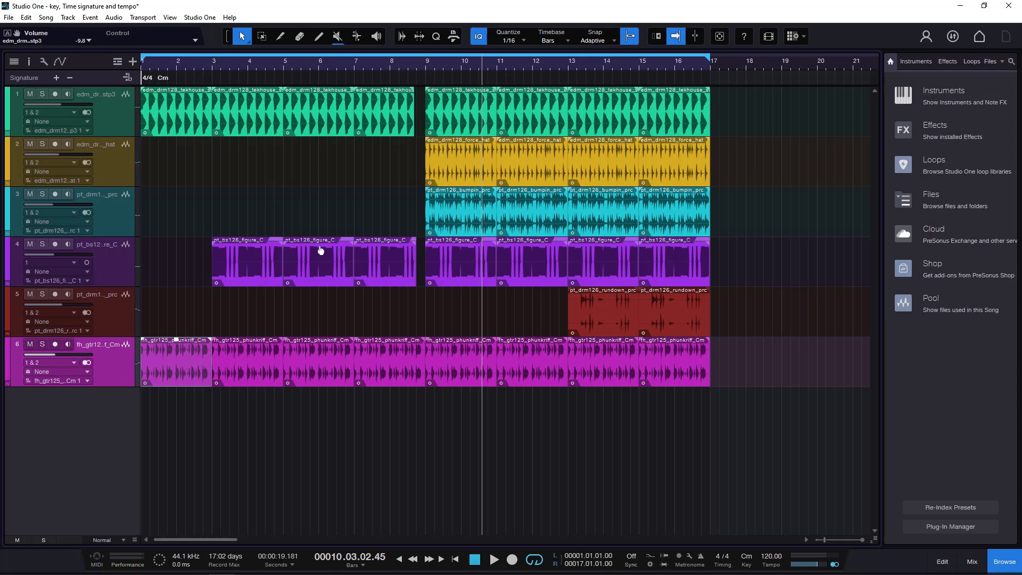
Insert a 3/4 time signature at bar 9 of the Signature track, with numerator 3 and denominator 4
left_click(426, 64)
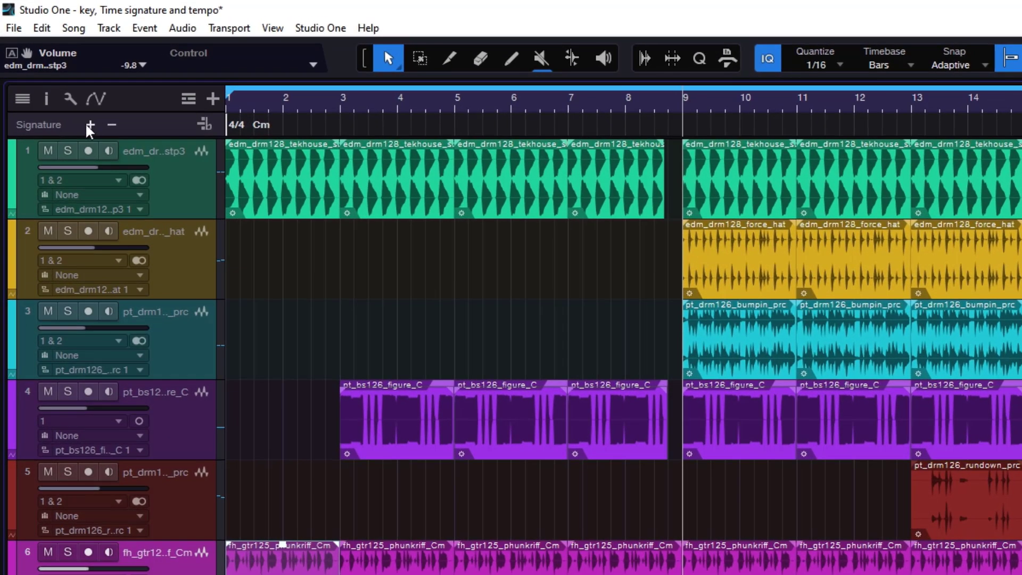
left_click(90, 125)
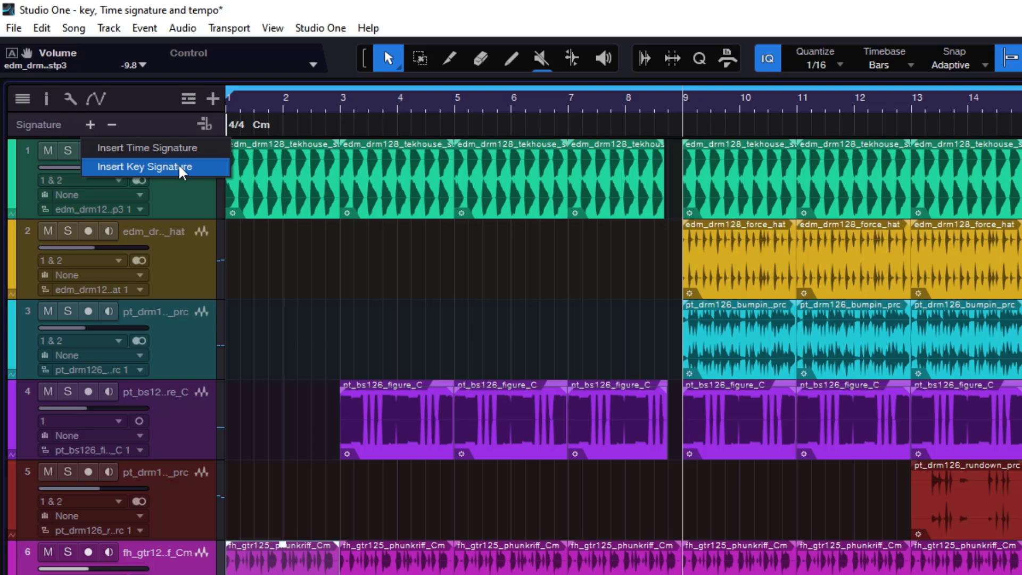
left_click(692, 112)
scroll(692, 112, "up", 5)
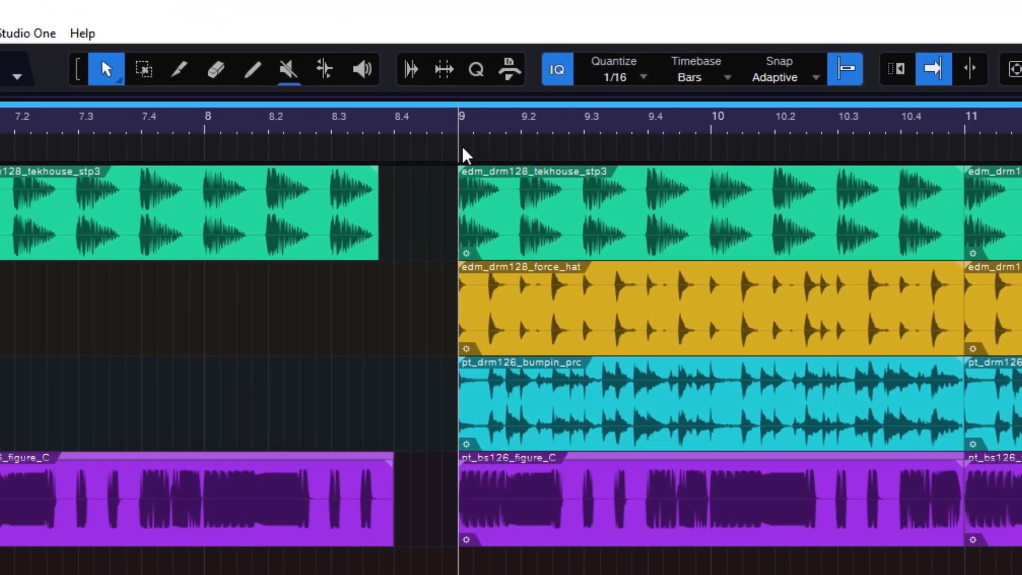
right_click(684, 131)
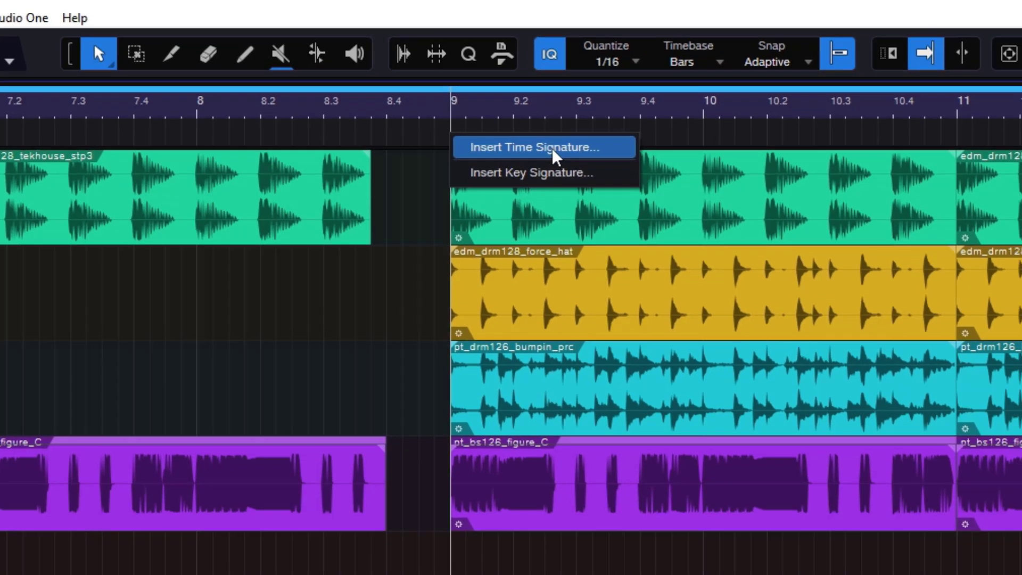
left_click(552, 150)
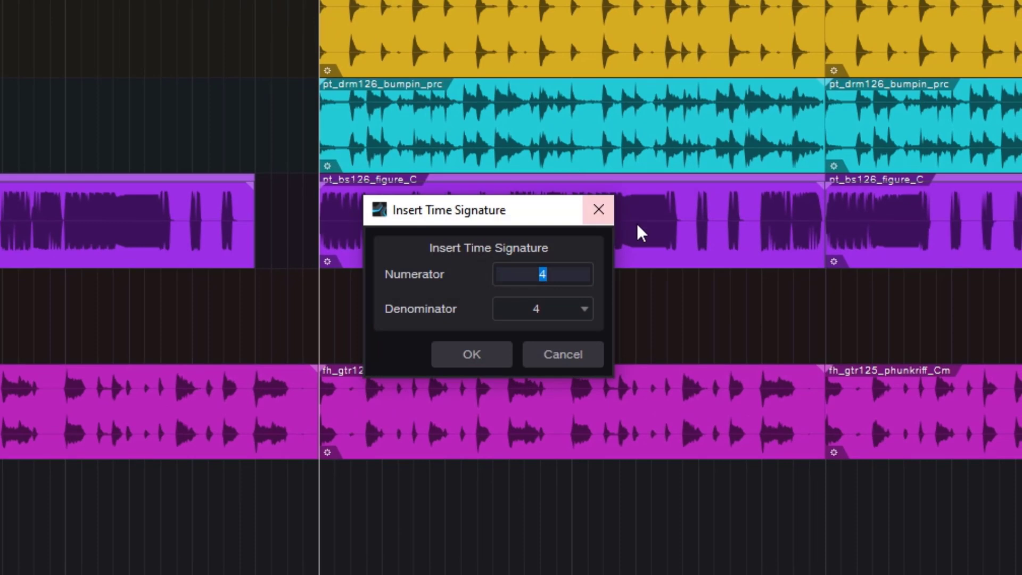
left_click(543, 272)
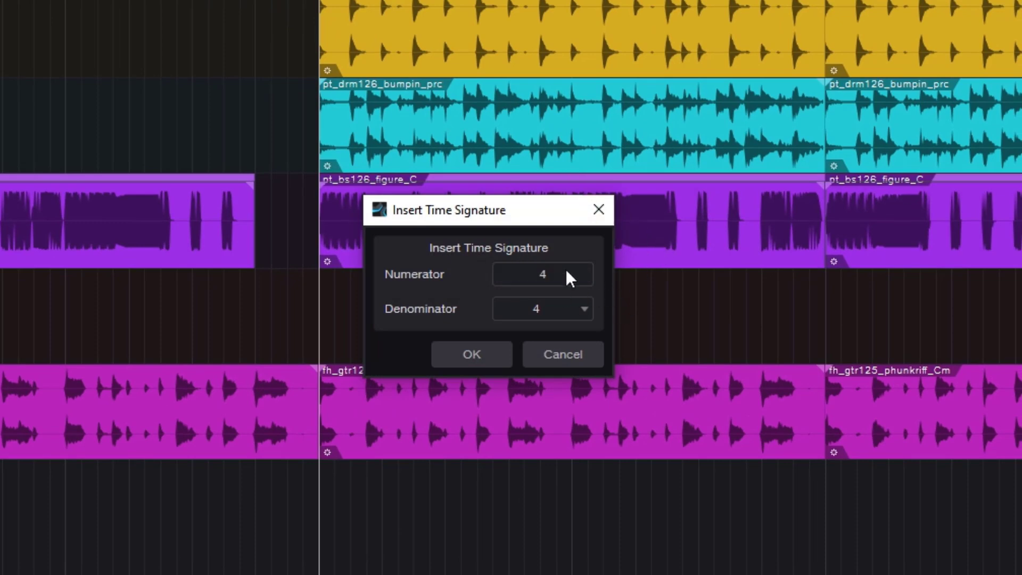
double_click(565, 281)
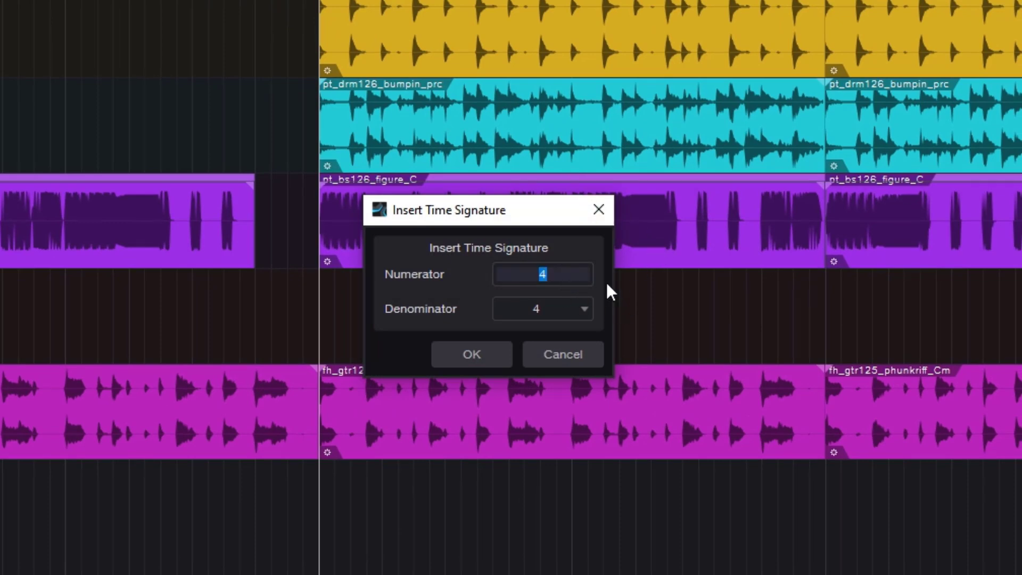
type("3")
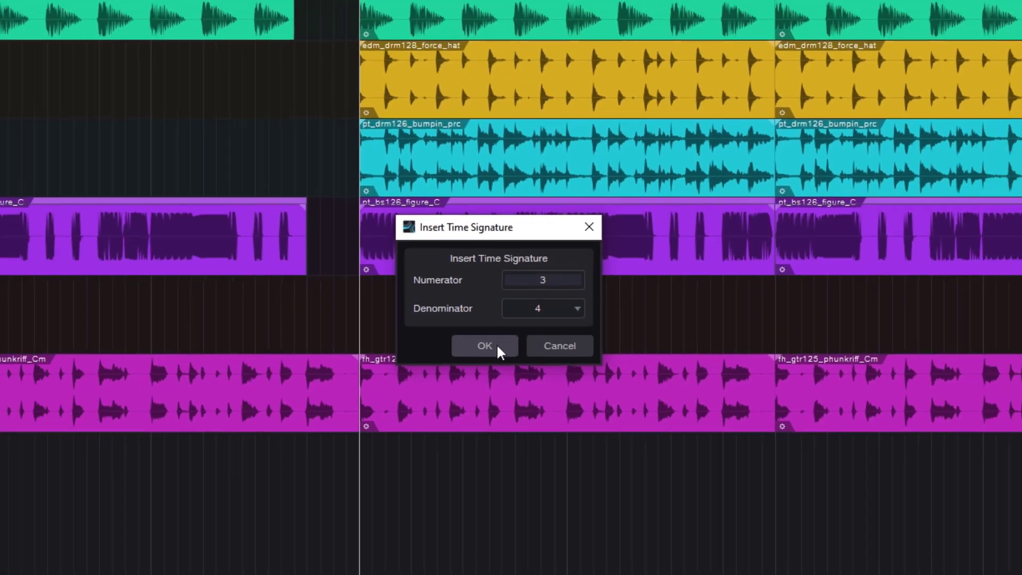
left_click(471, 354)
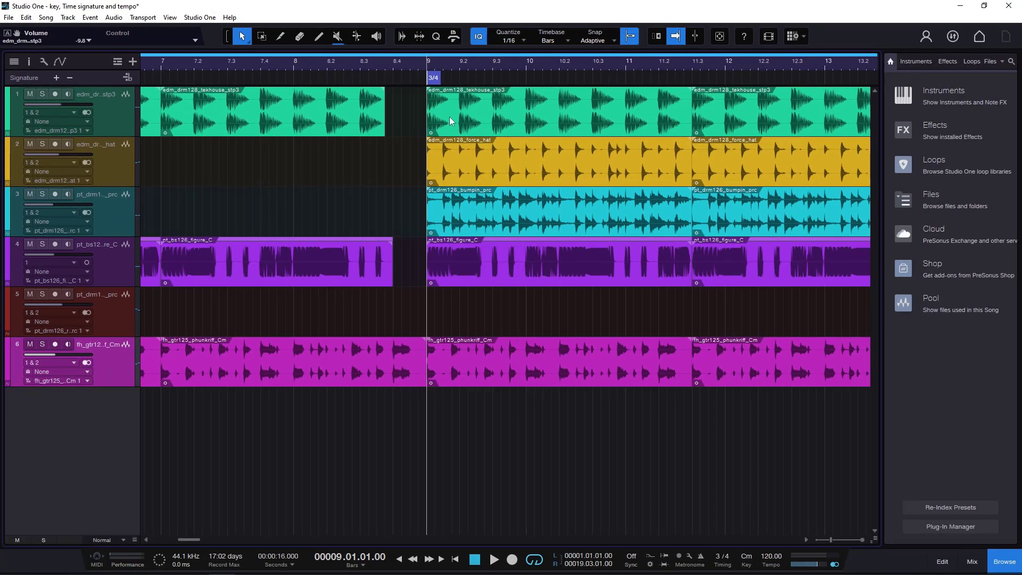
Remove the 3/4 time signature at bar 9 from the Signature track
scroll(461, 78, "down", 3)
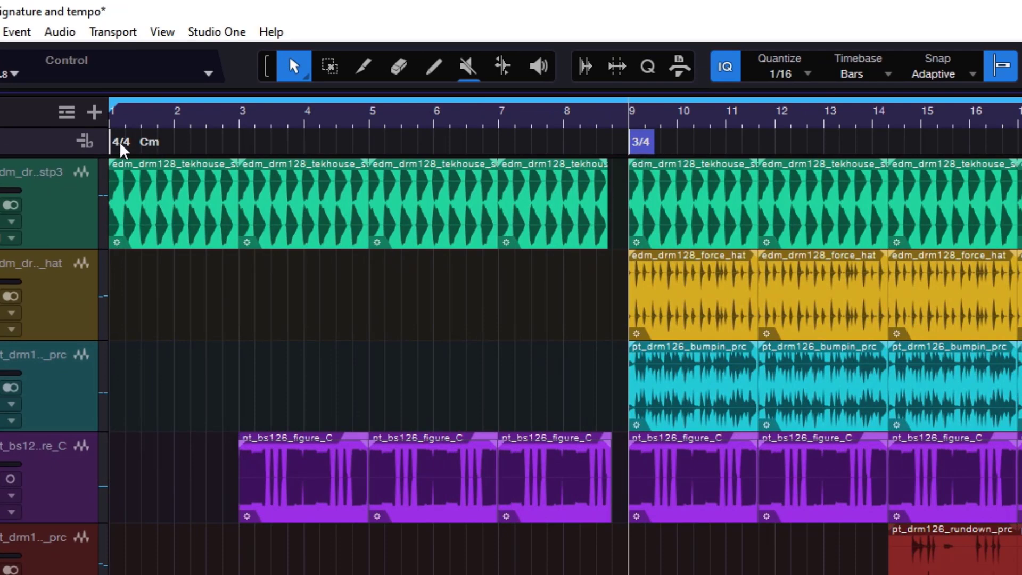
scroll(572, 141, "up", 5)
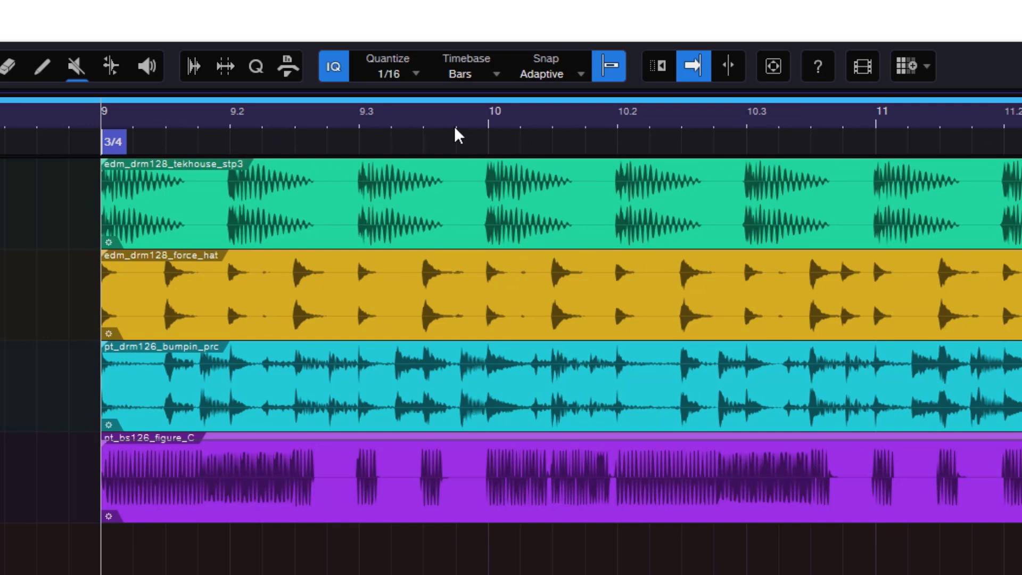
scroll(458, 136, "left", 3)
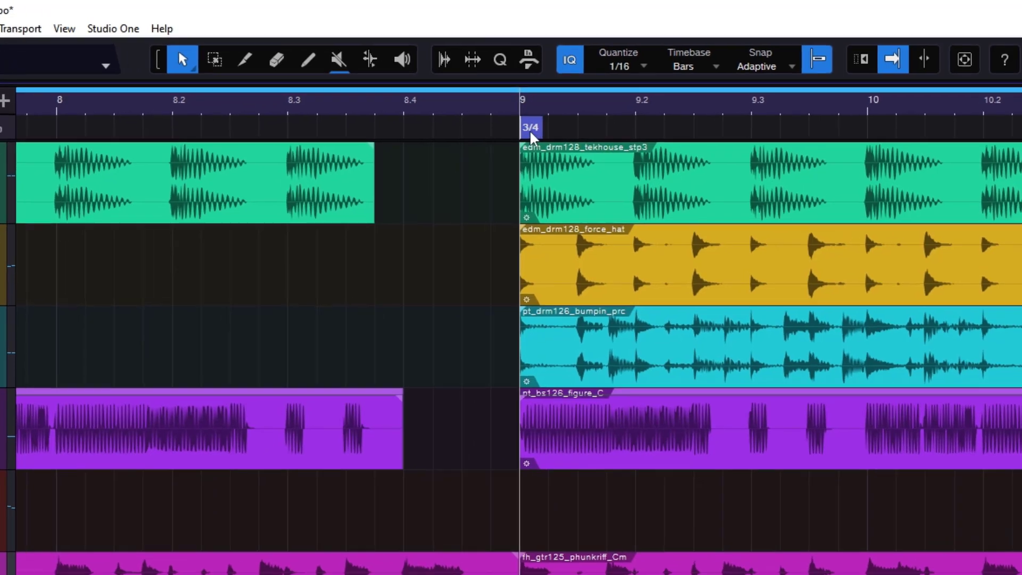
right_click(539, 128)
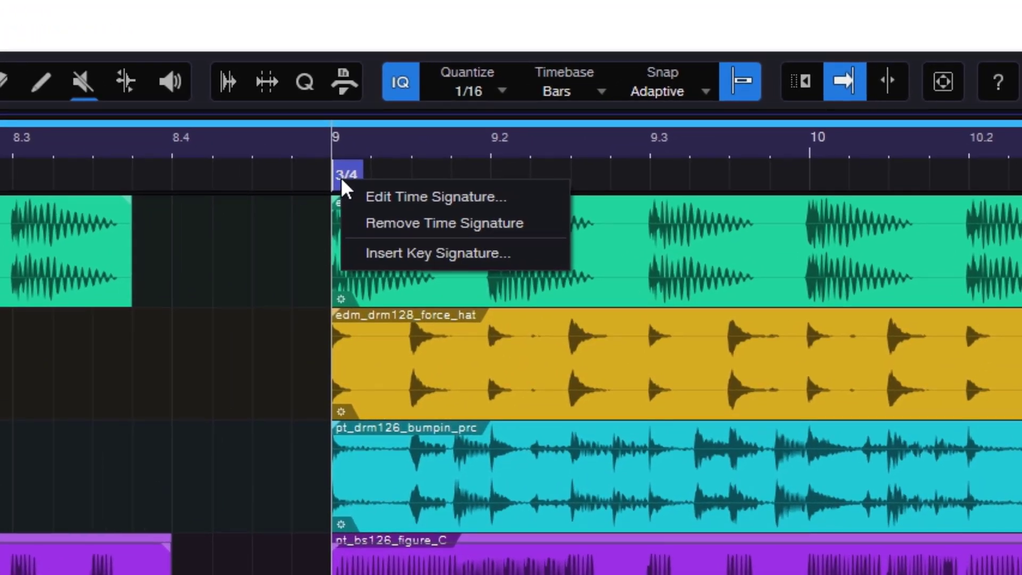
left_click(462, 225)
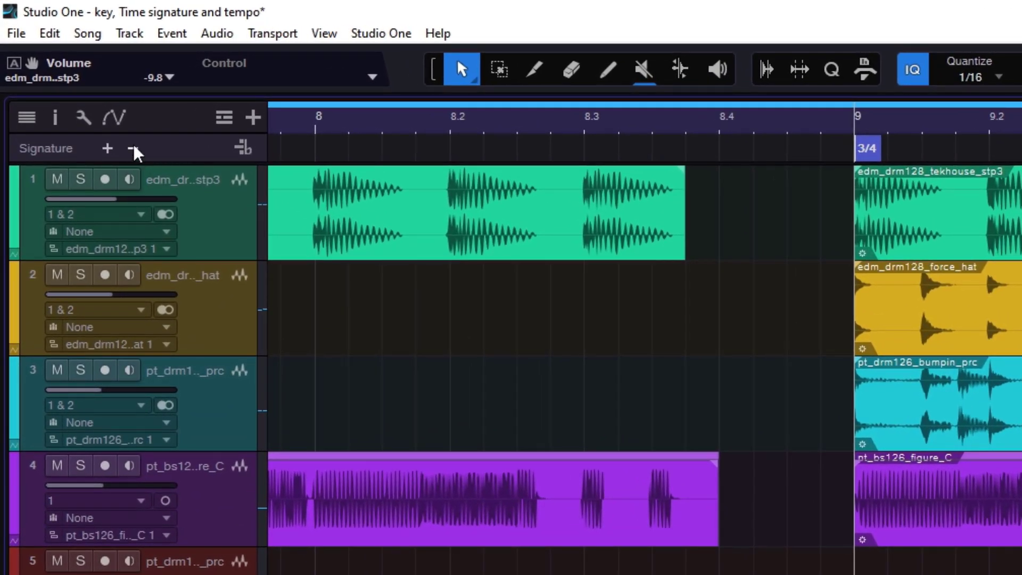
left_click(134, 150)
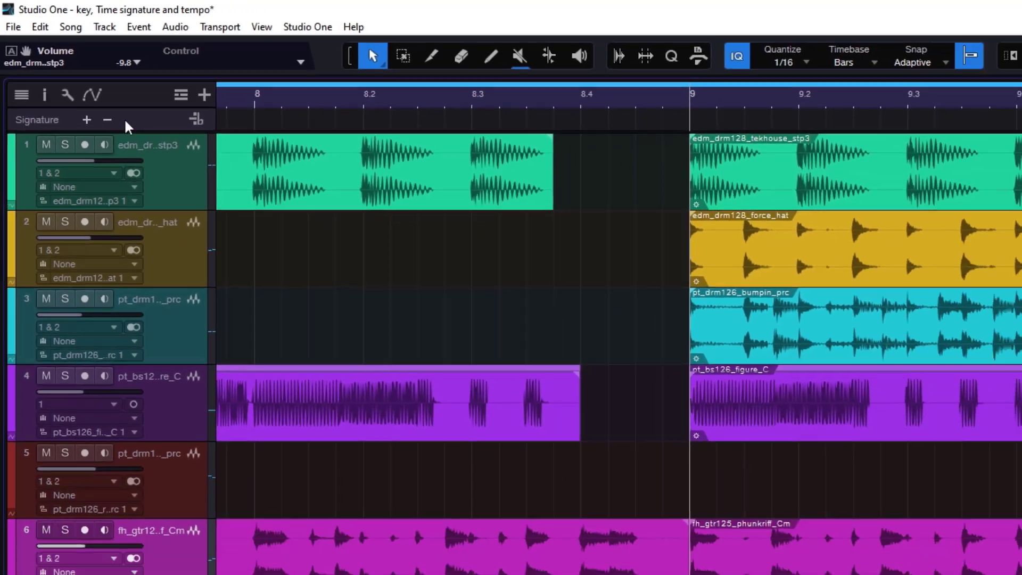
Insert the 3/4 time signature at the playback cursor on bar 9 again
left_click(86, 120)
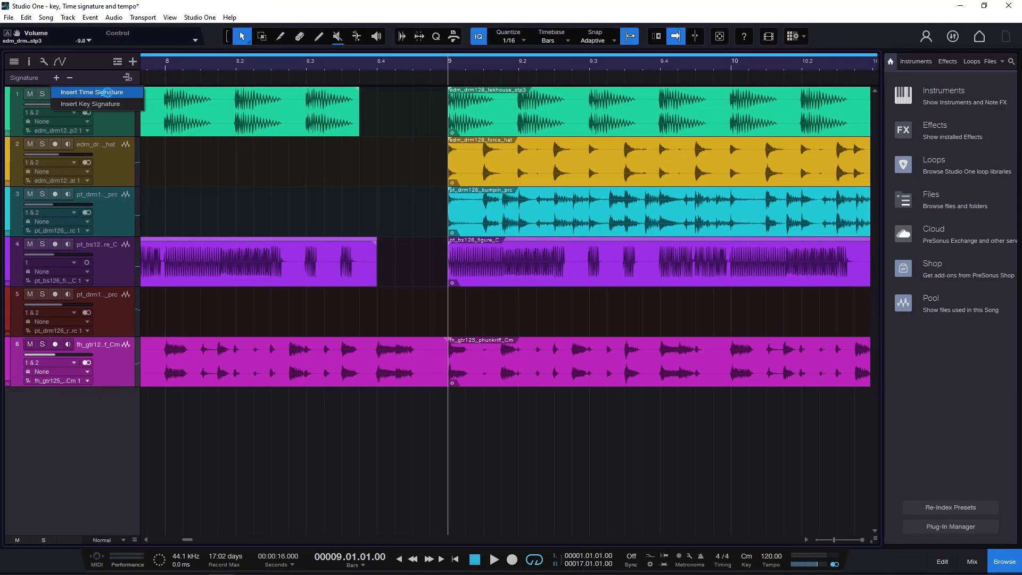
left_click(108, 93)
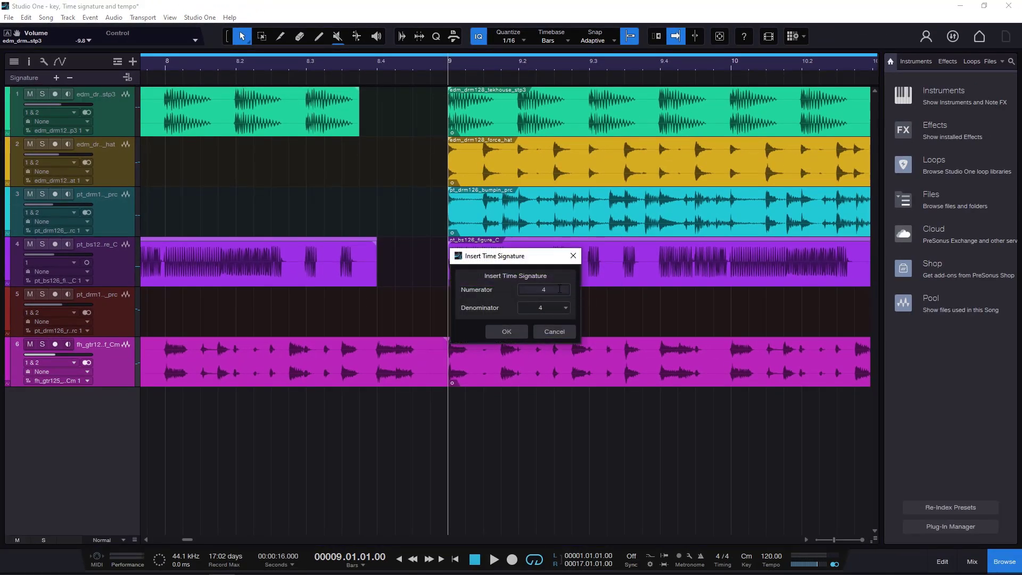
left_click(506, 332)
Place the playback cursor at bar 15 and insert a 4/4 time signature there
left_click_drag(372, 63, 372, 27)
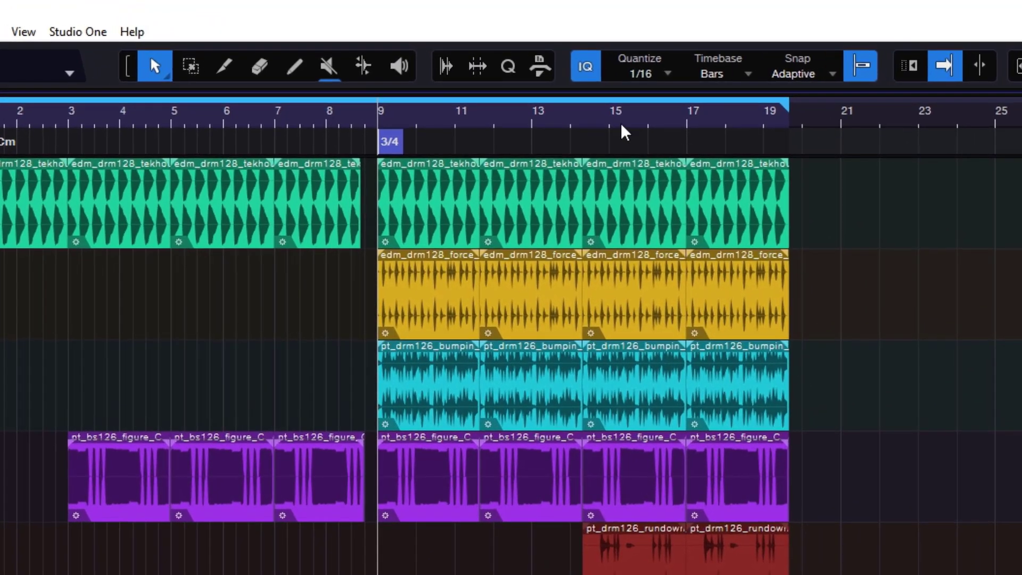
left_click(608, 107)
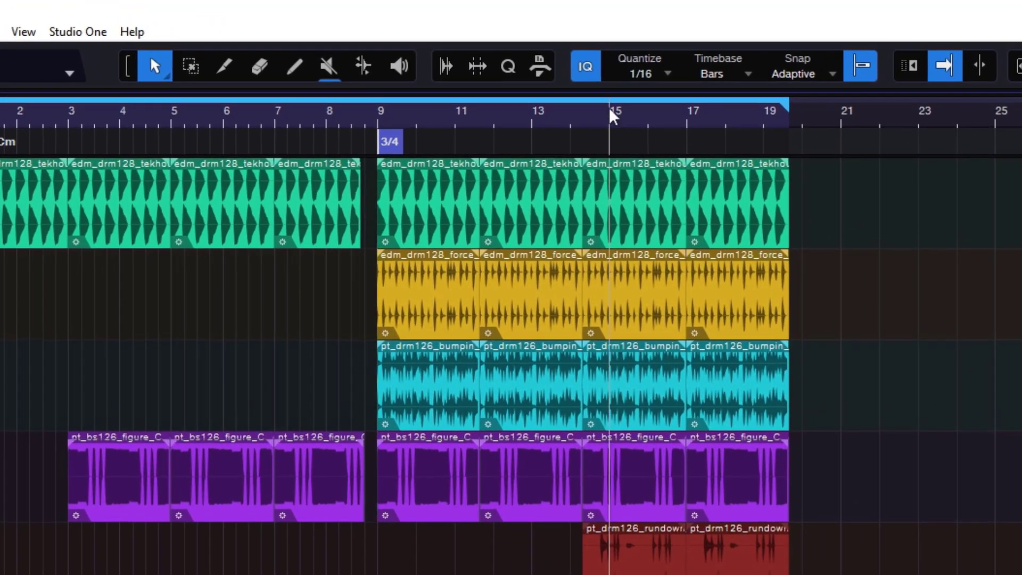
right_click(608, 139)
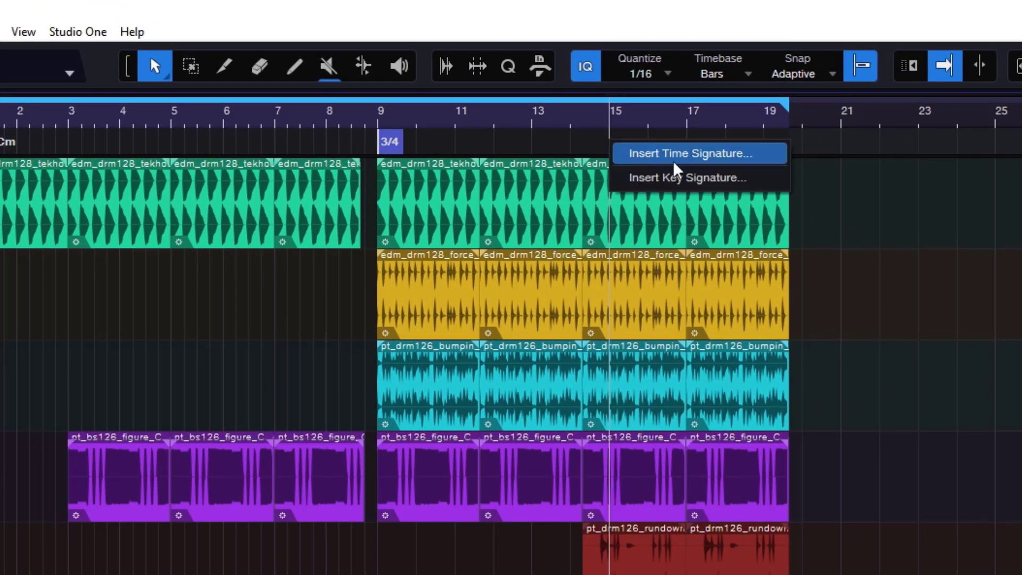
left_click(674, 155)
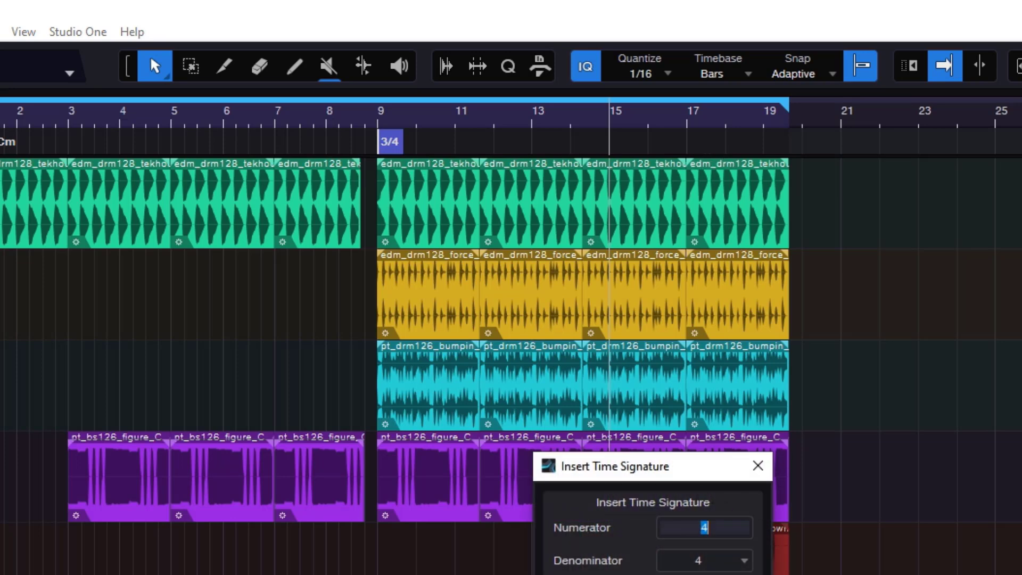
key("Return")
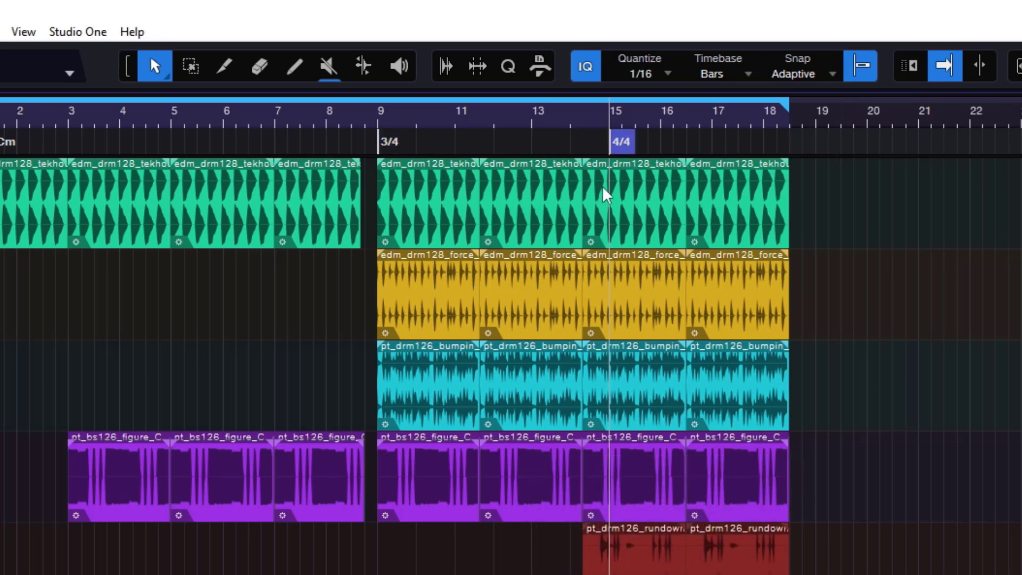
Insert a D major key signature at bar 9, beside the 3/4 time signature
key("e")
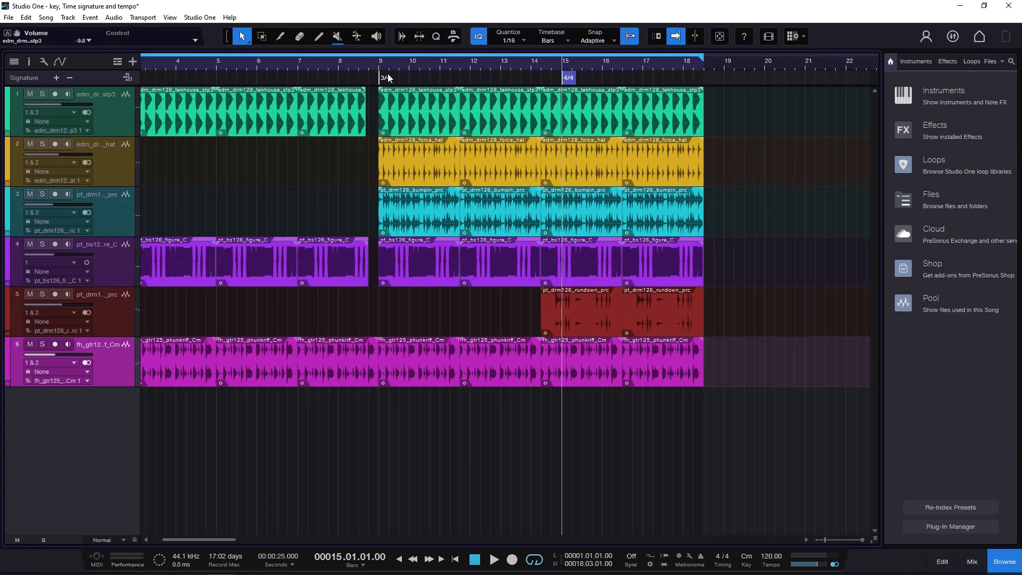
left_click_drag(382, 58, 402, 85)
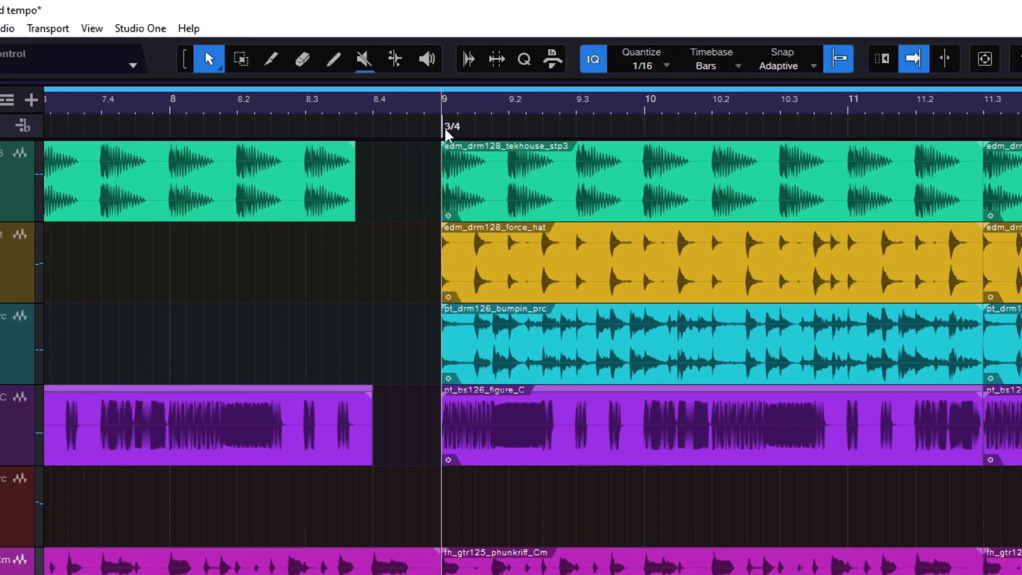
right_click(439, 116)
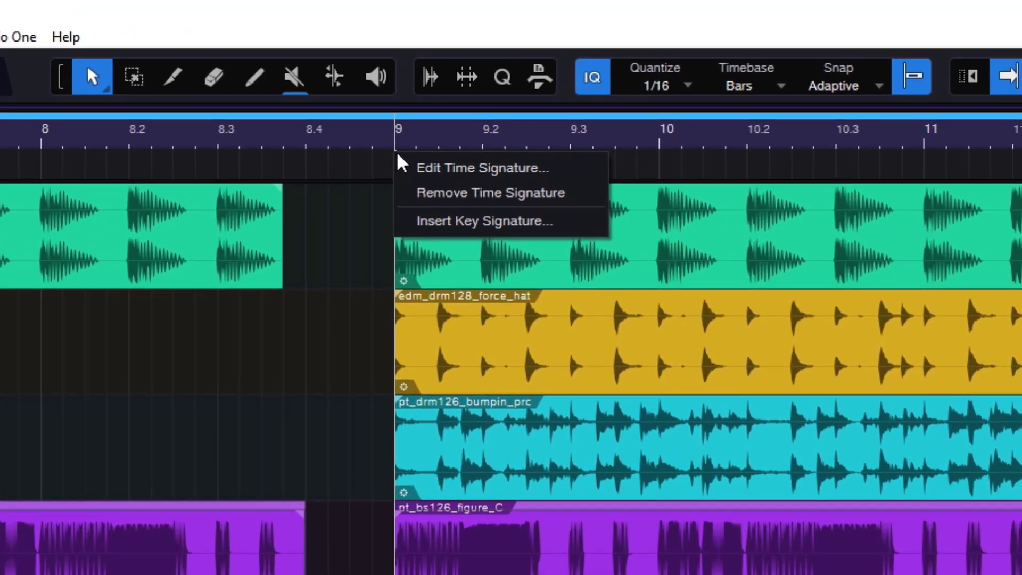
left_click(495, 229)
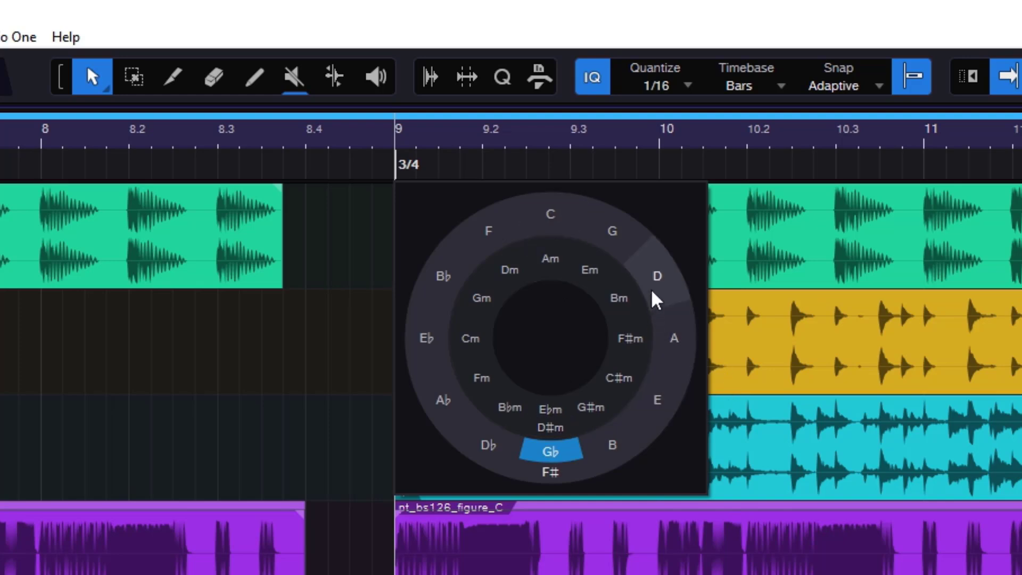
left_click(668, 284)
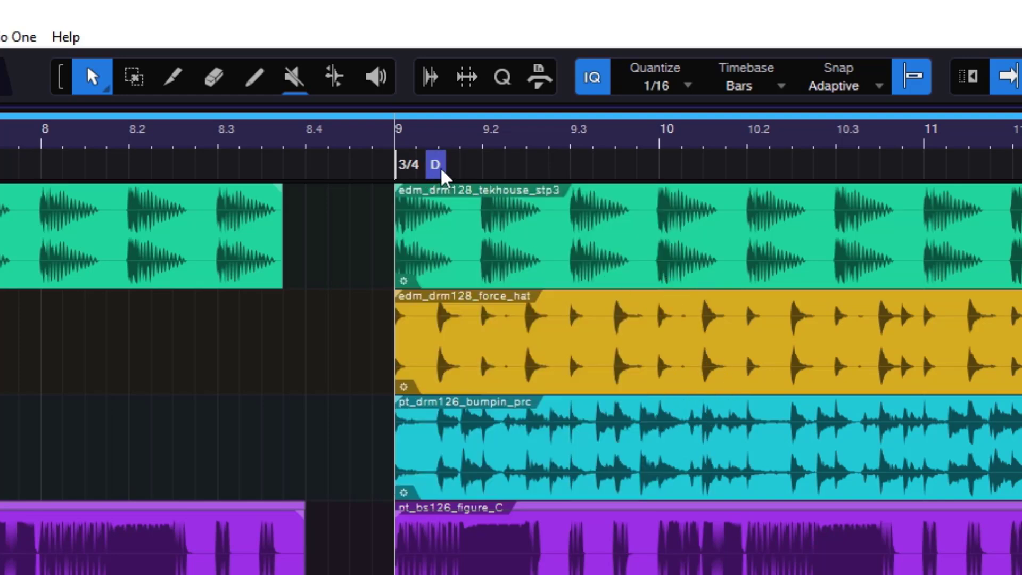
Place the playback cursor at bar 15 and insert a C minor key signature there
key("z")
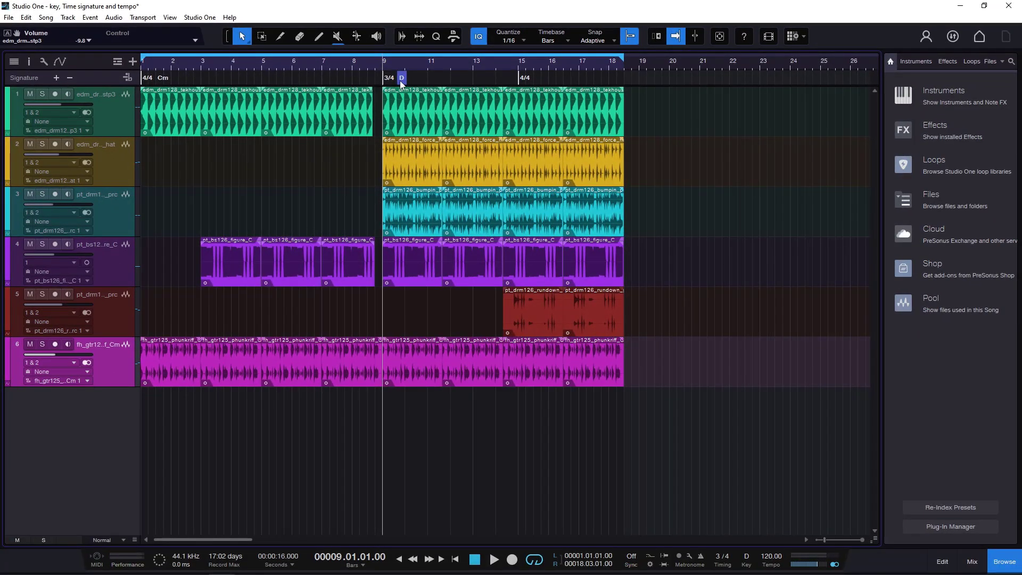
left_click(521, 68)
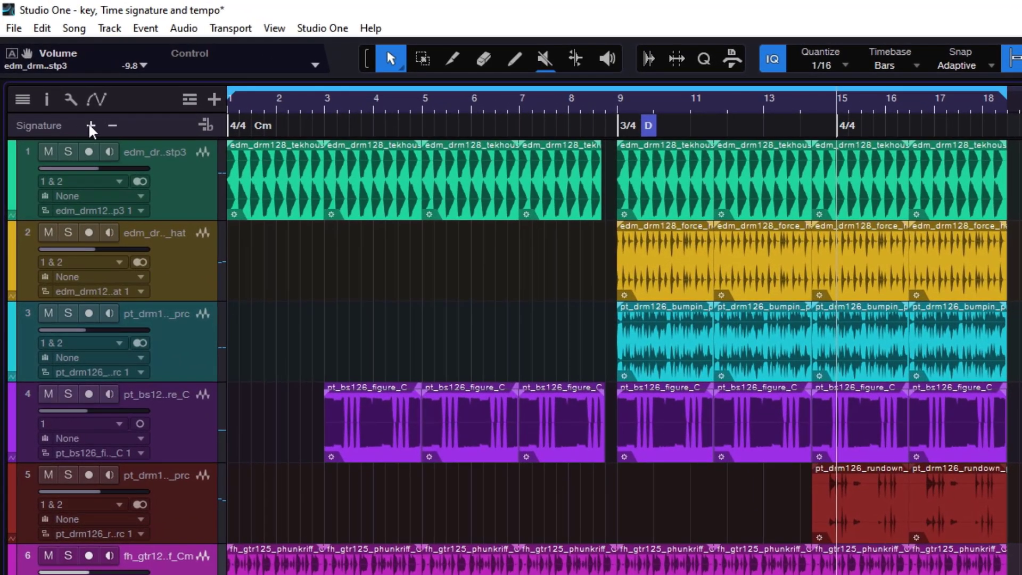
left_click(90, 123)
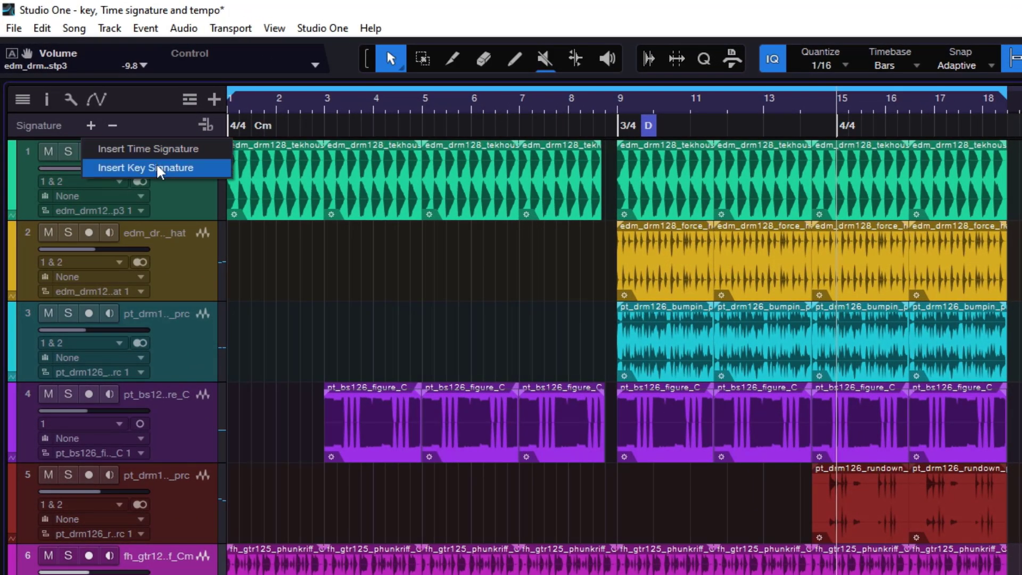
left_click(160, 165)
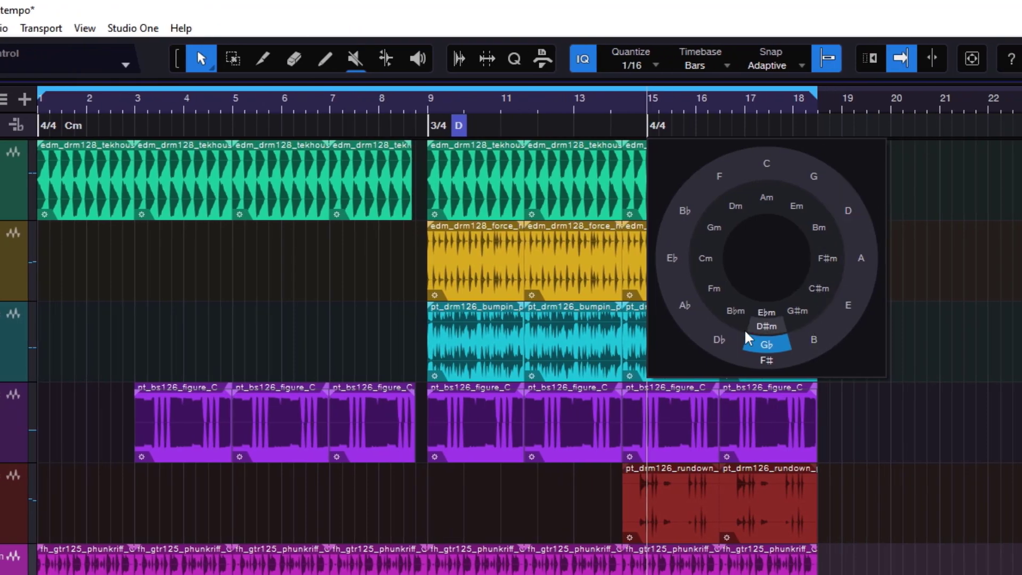
left_click(707, 257)
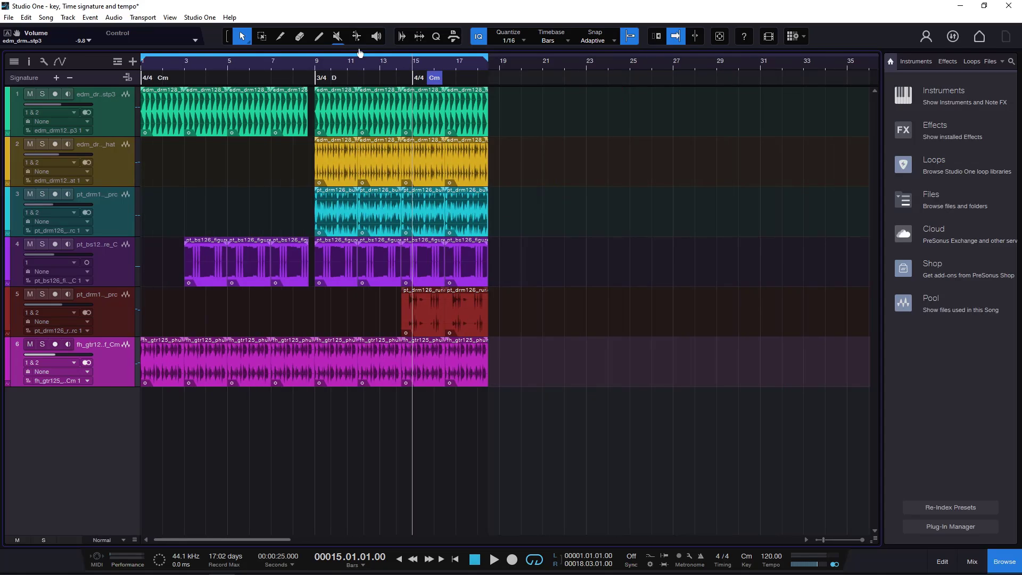
Hide the Signature track and show the Tempo track above the arrangement
left_click_drag(368, 56, 378, 63)
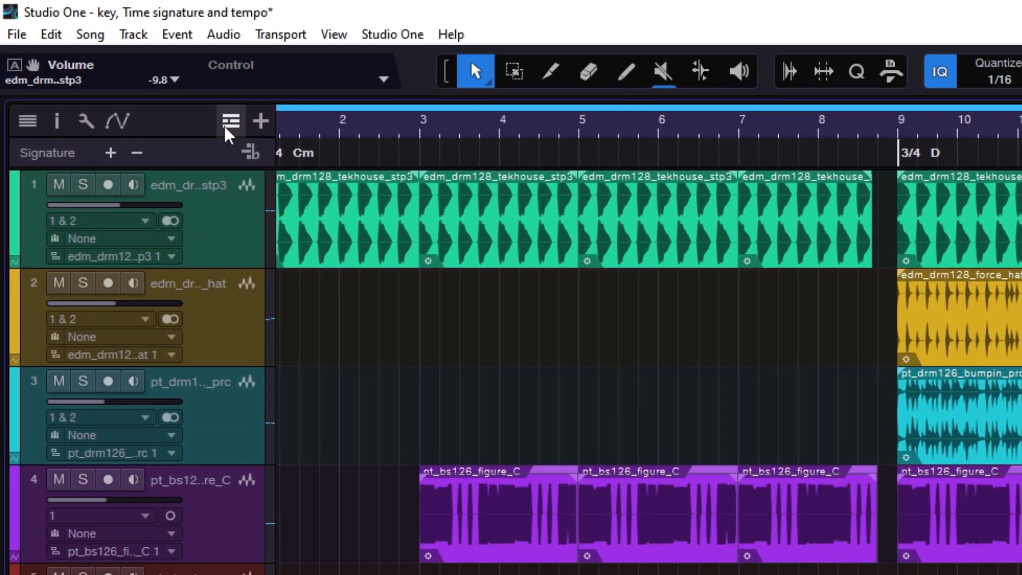
left_click(118, 62)
left_click(294, 345)
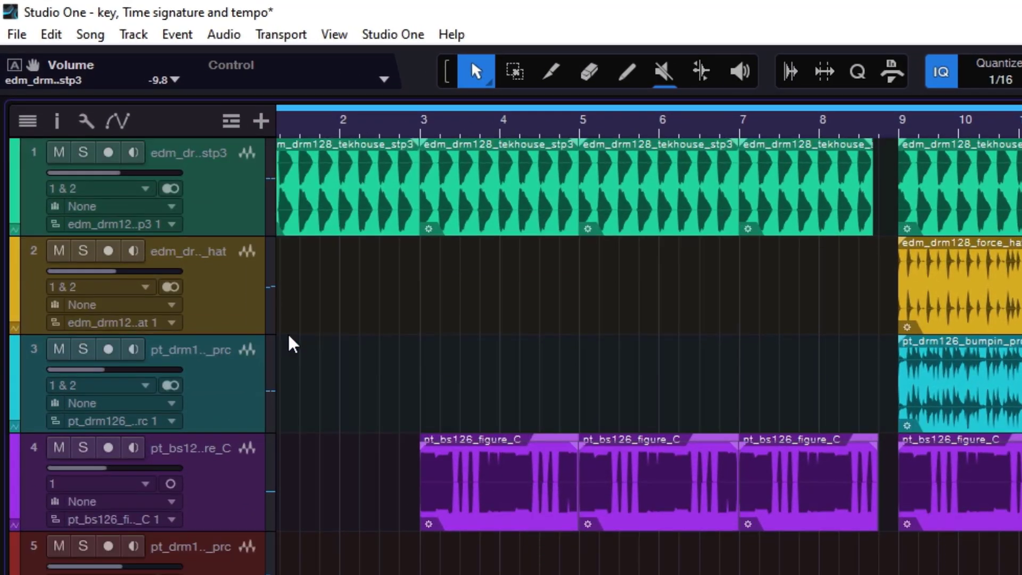
left_click(234, 122)
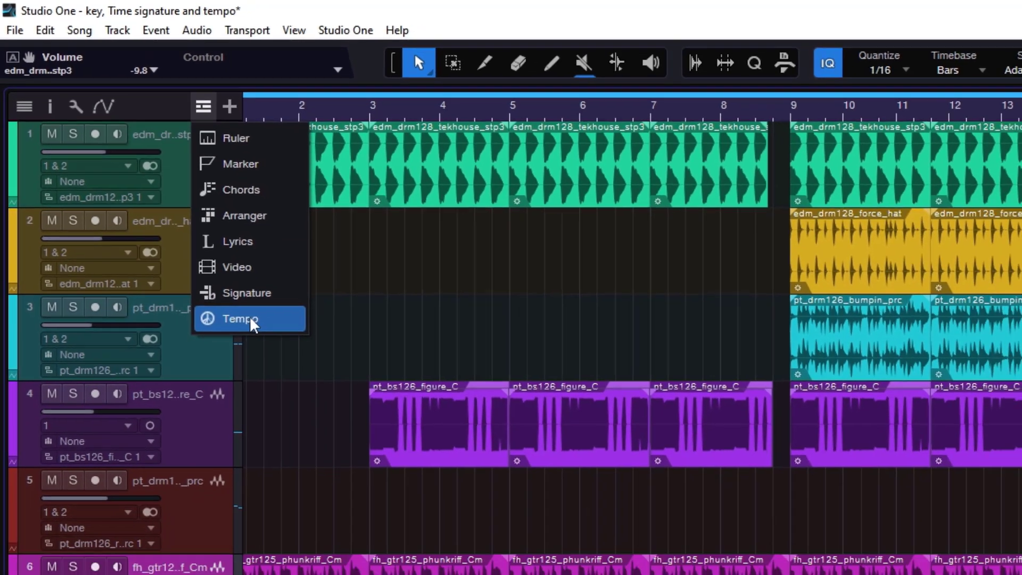
left_click(286, 364)
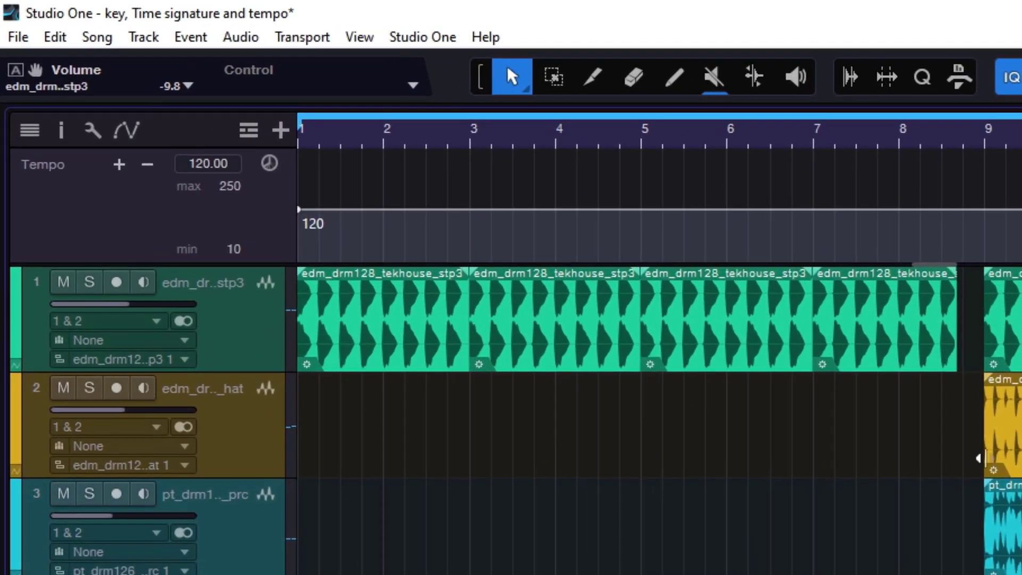
Start playback from bar 9 and lower the tempo point at bar 1 to 72 BPM
left_click(985, 141)
key("space")
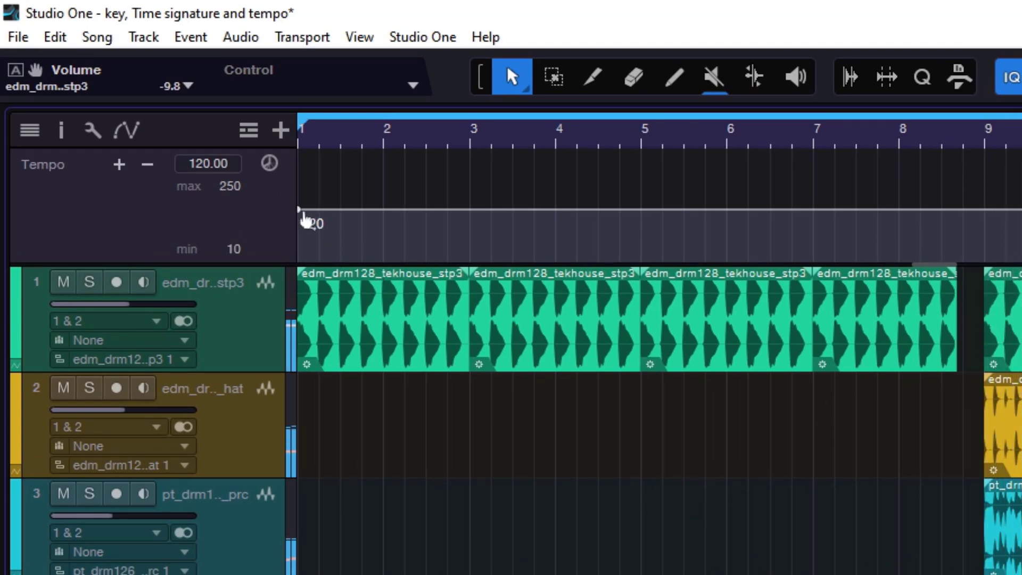
mouse_move(299, 216)
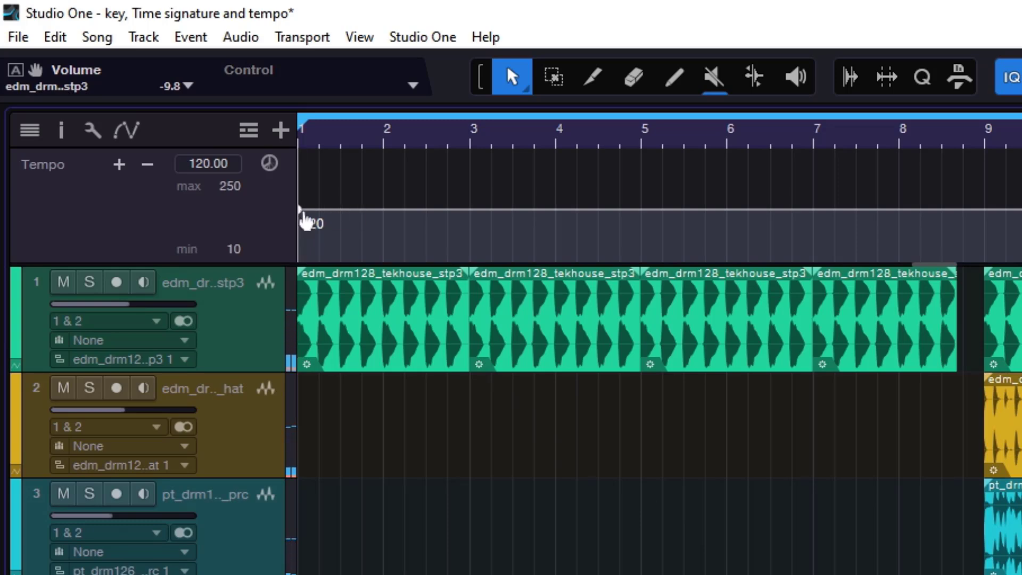
left_click_drag(305, 219, 306, 238)
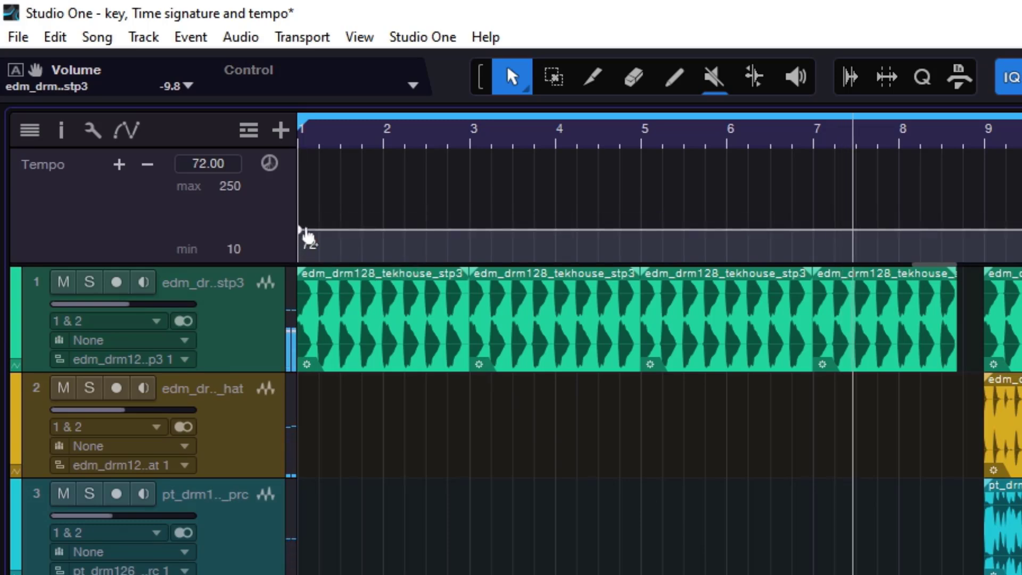
Set the tempo at bar 1 to 120 BPM by entering the exact value
left_click(225, 165)
type("1")
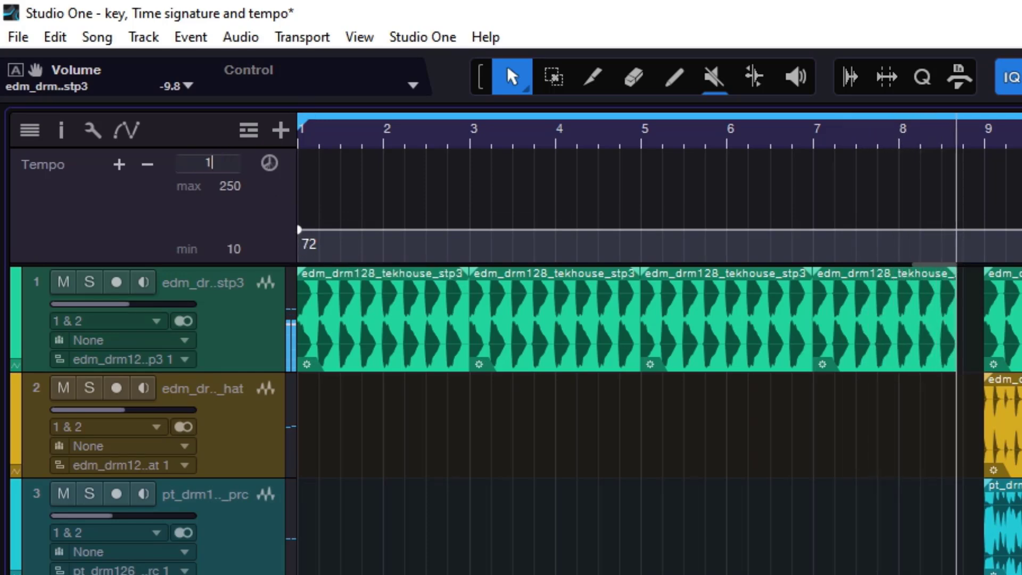
type("20")
key("Return")
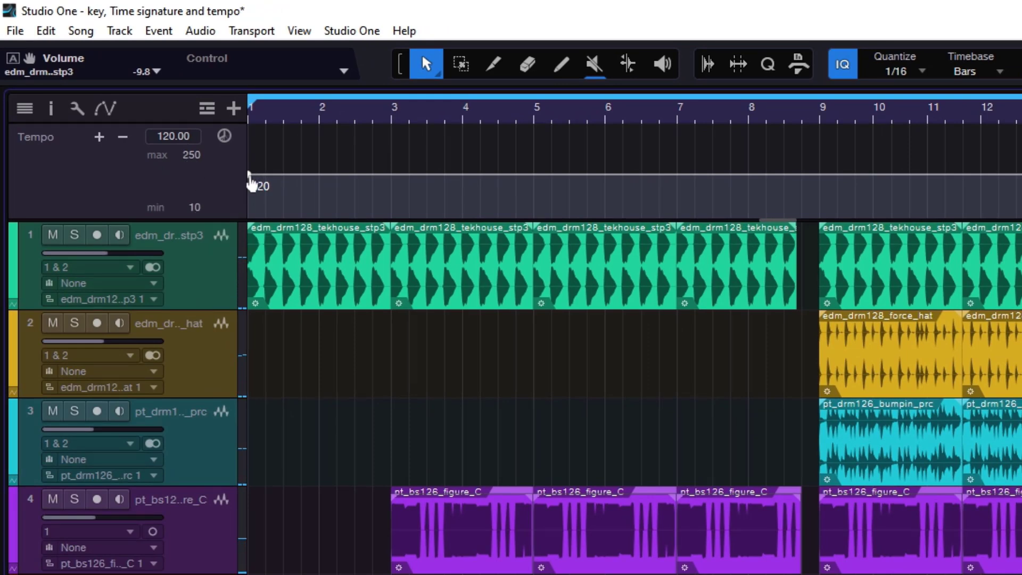
Raise the tempo point at bar 1 to 250 BPM and bring it down to 156 BPM
mouse_move(252, 182)
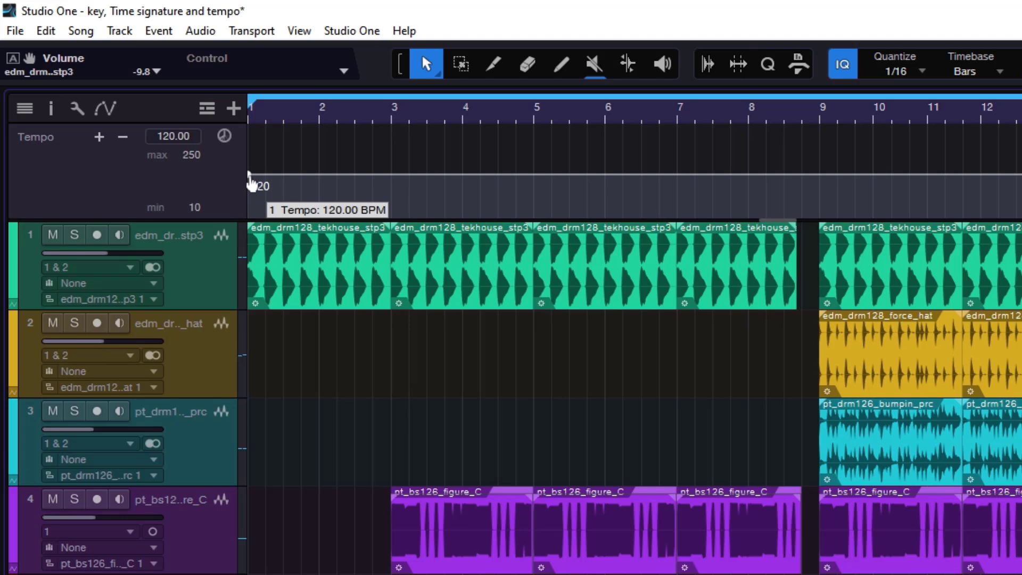
left_click_drag(250, 182, 238, 84)
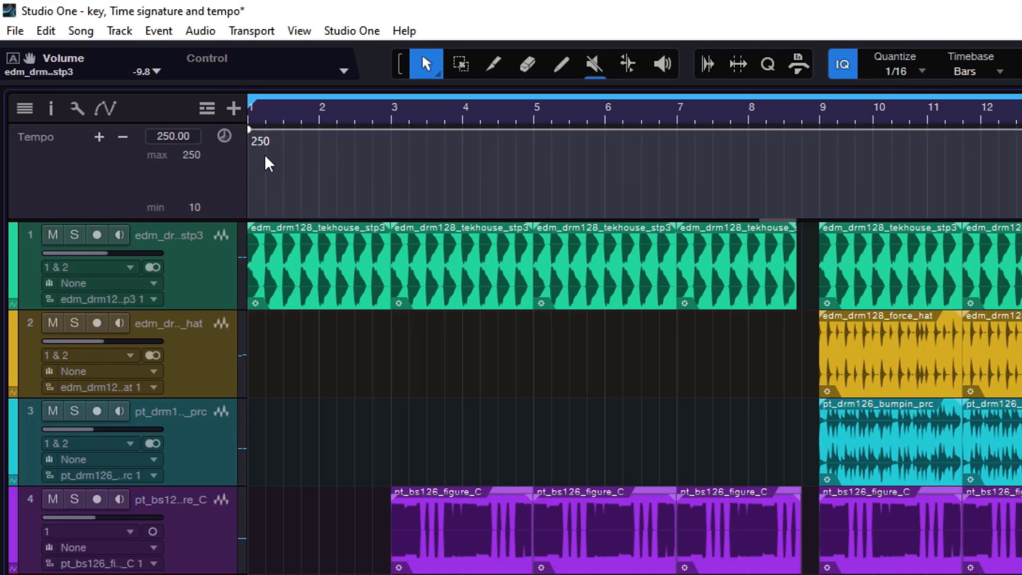
left_click_drag(250, 137, 242, 174)
Make the Tempo track taller and set its maximum displayed tempo to 176
left_click_drag(194, 212, 277, 250)
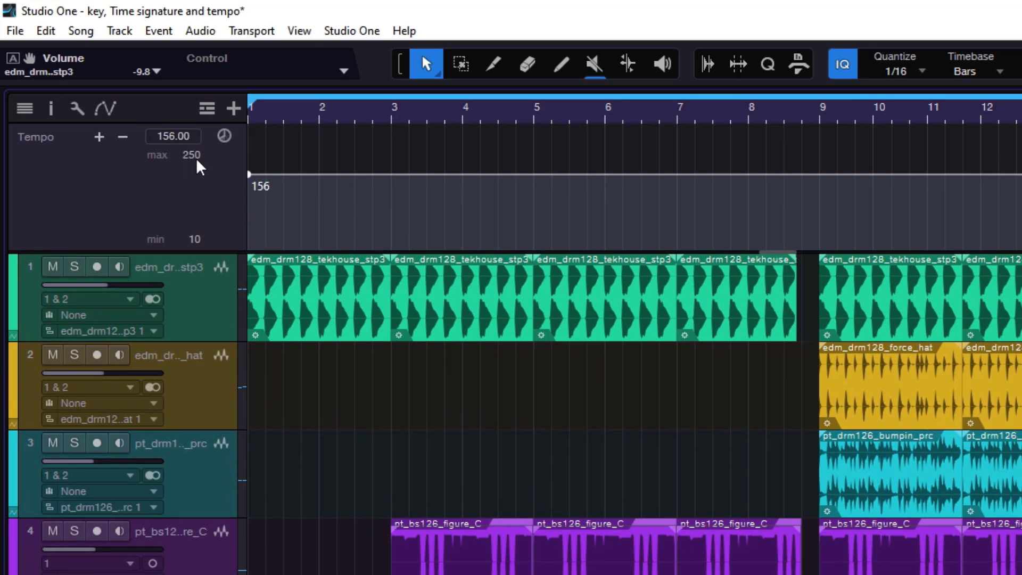
left_click_drag(195, 158, 206, 230)
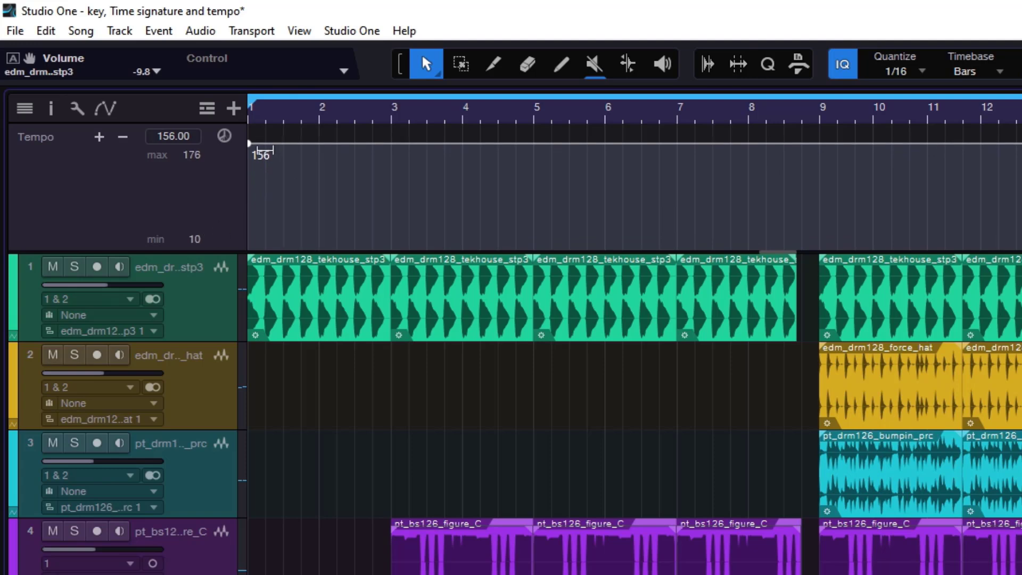
Lower the bar 1 tempo point to 88 BPM, and enter 120 BPM as its exact tempo
left_click_drag(252, 149, 243, 202)
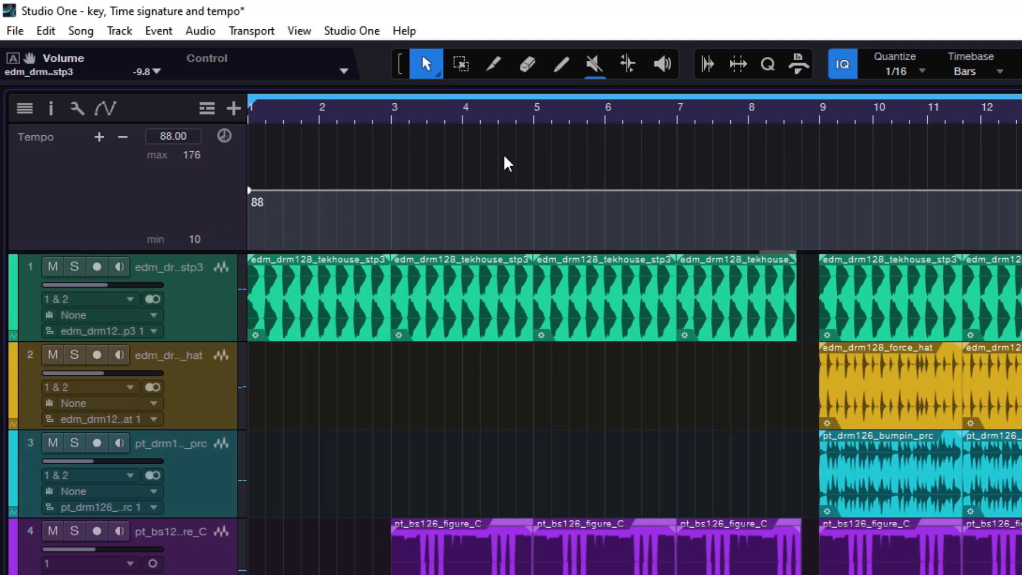
left_click(189, 141)
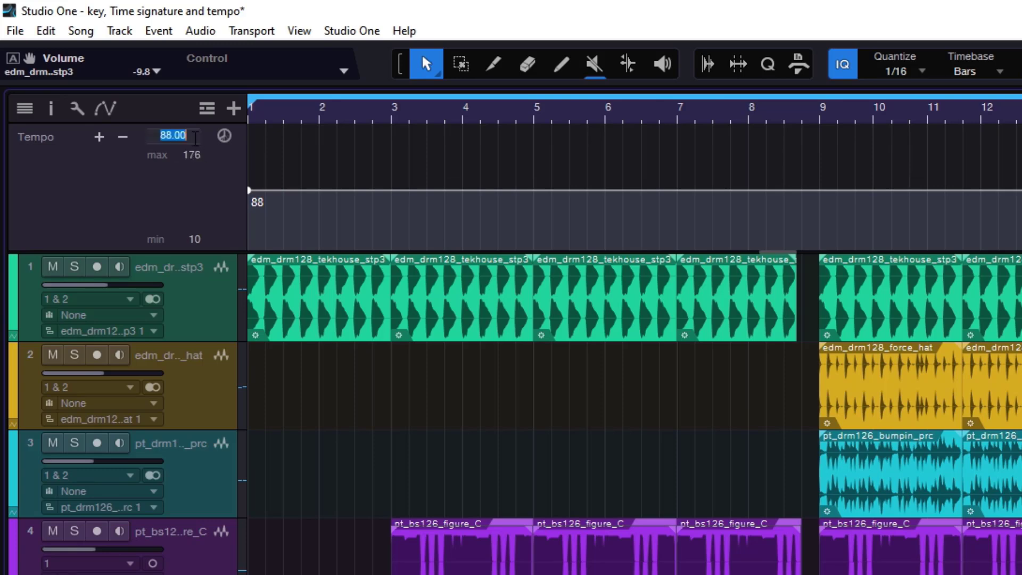
type("129")
key("Return")
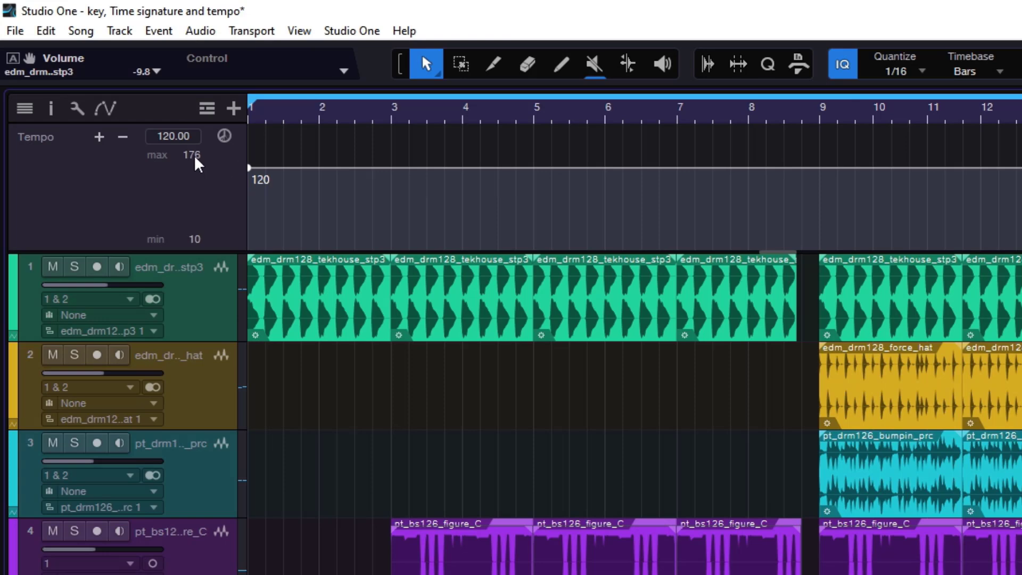
Set the Tempo track's maximum to 149 and add a second tempo point within bar 1, moved to beat 4 at 113 BPM
left_click_drag(194, 157, 203, 185)
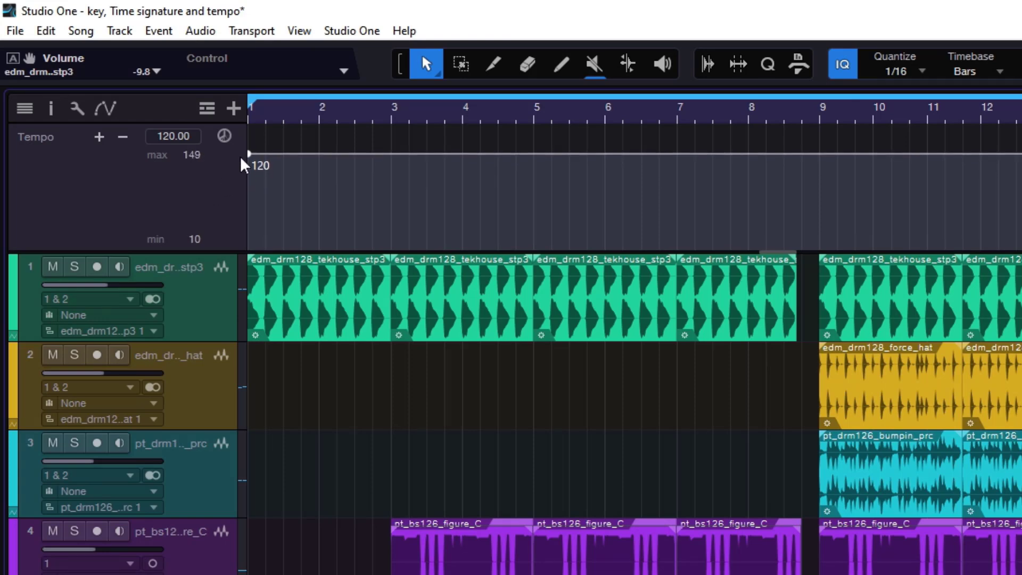
left_click(265, 154)
left_click_drag(265, 154, 282, 130)
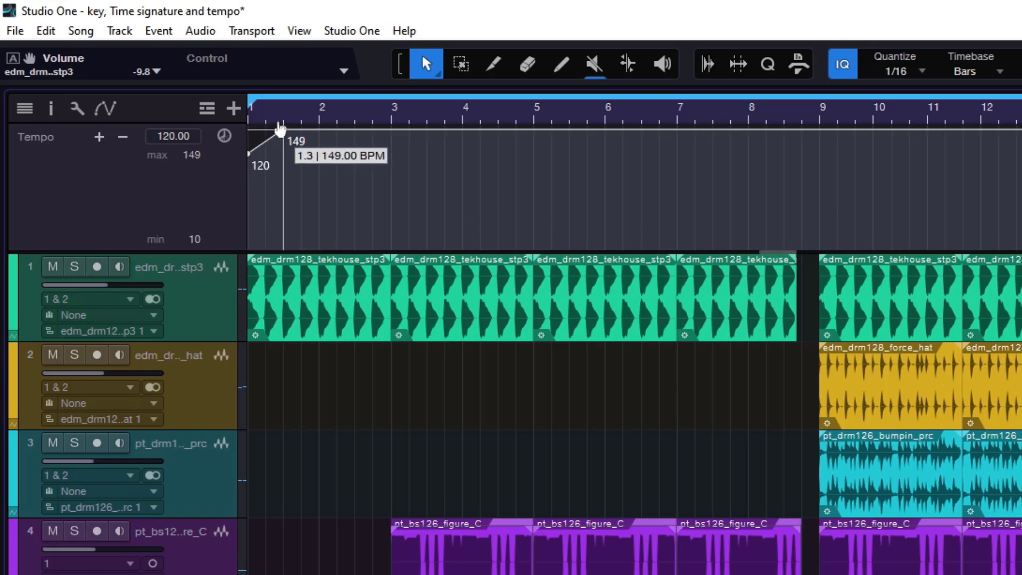
left_click(284, 131)
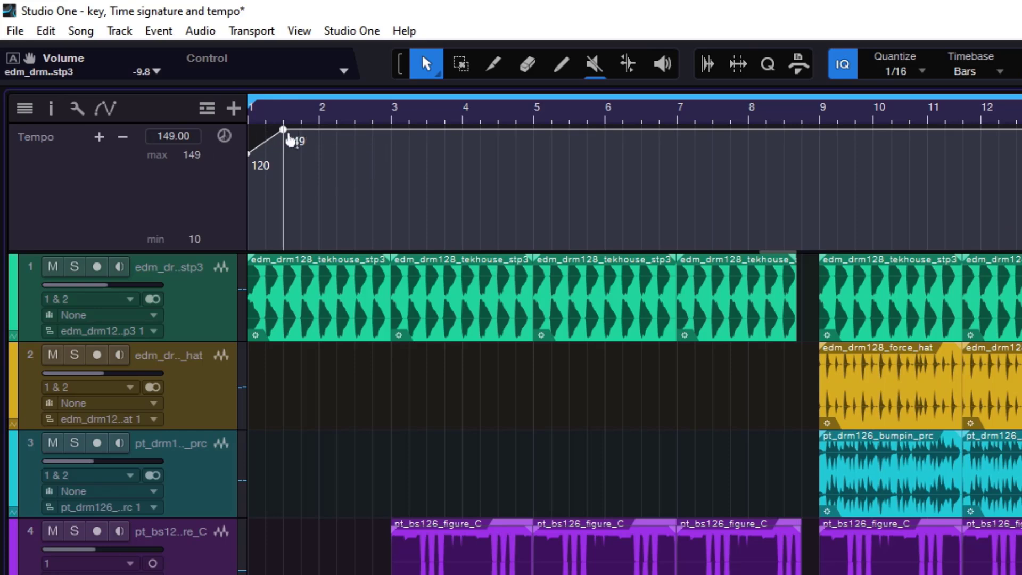
left_click_drag(290, 139, 301, 159)
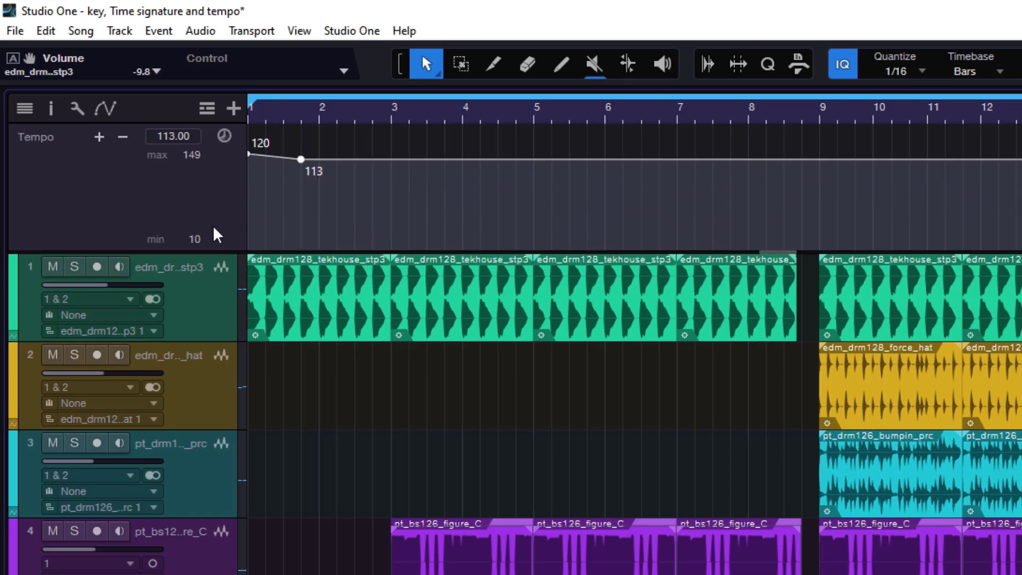
Set the Tempo track's minimum to 86 and move the second tempo point to bar 2 at 86 BPM
left_click_drag(196, 238, 227, 140)
left_click_drag(302, 199, 321, 274)
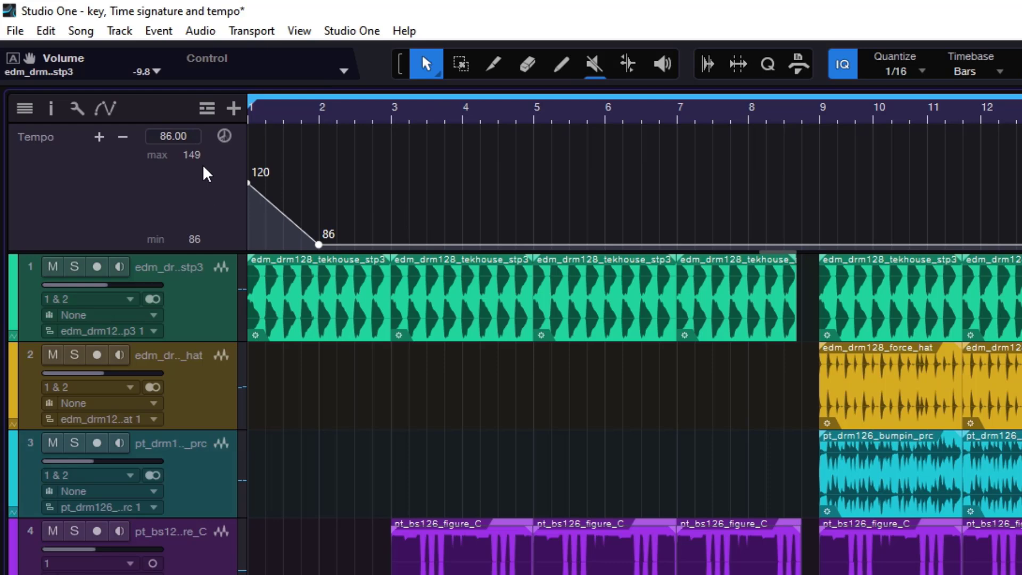
Set the Tempo track's range to 60 minimum and 240 maximum, and delete the tempo point at bar 2
left_click_drag(202, 164, 198, 152)
scroll(197, 241, "down", 5)
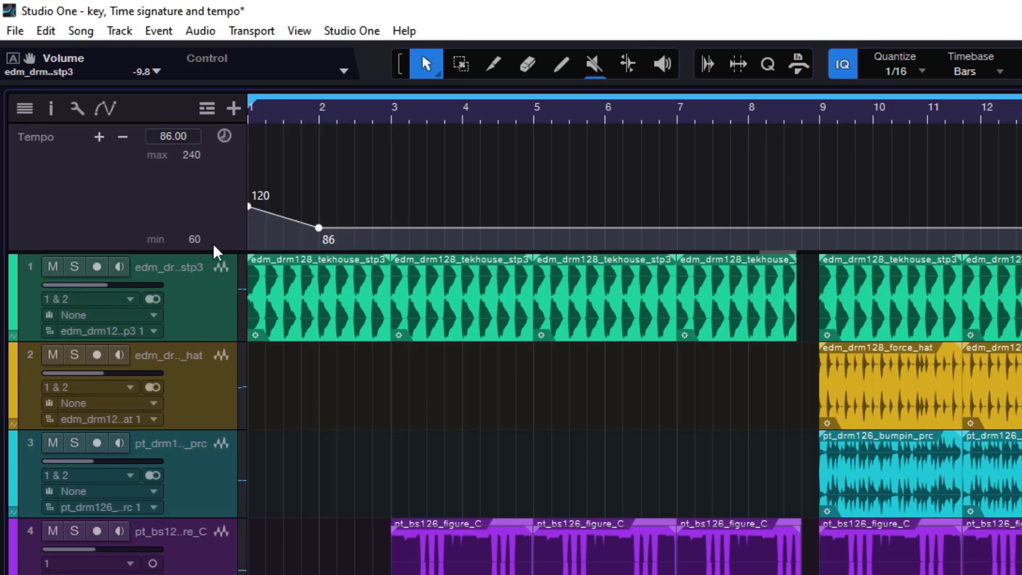
key("Delete")
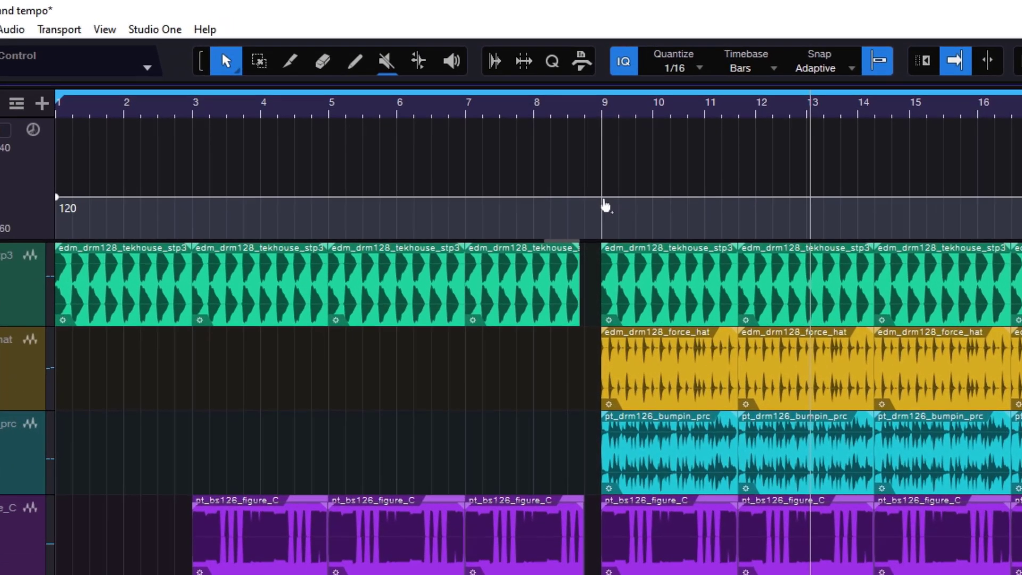
Add tempo points at bars 9 and 12, and raise the bar 12 point to 196 BPM
left_click(597, 166)
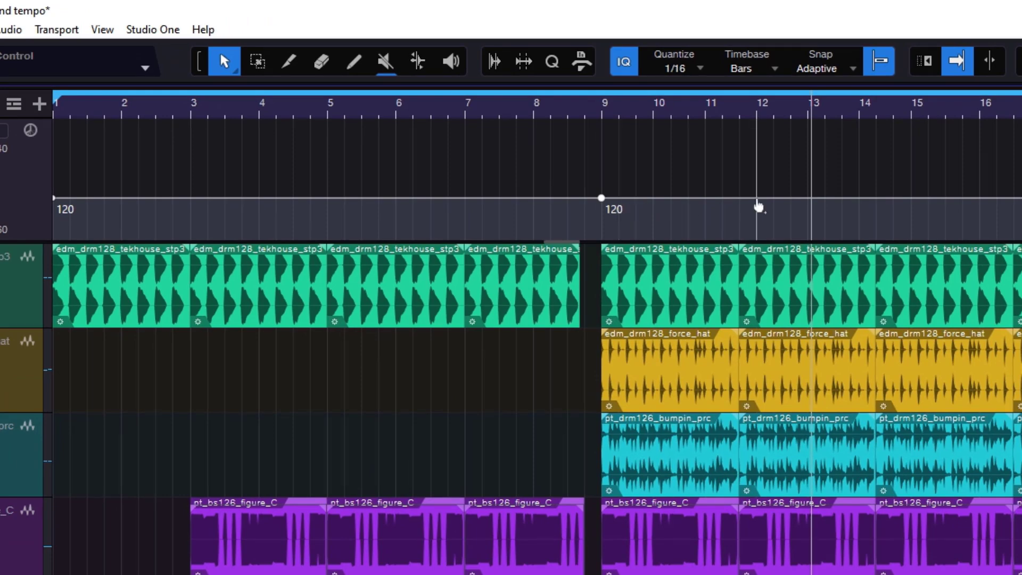
left_click(758, 206)
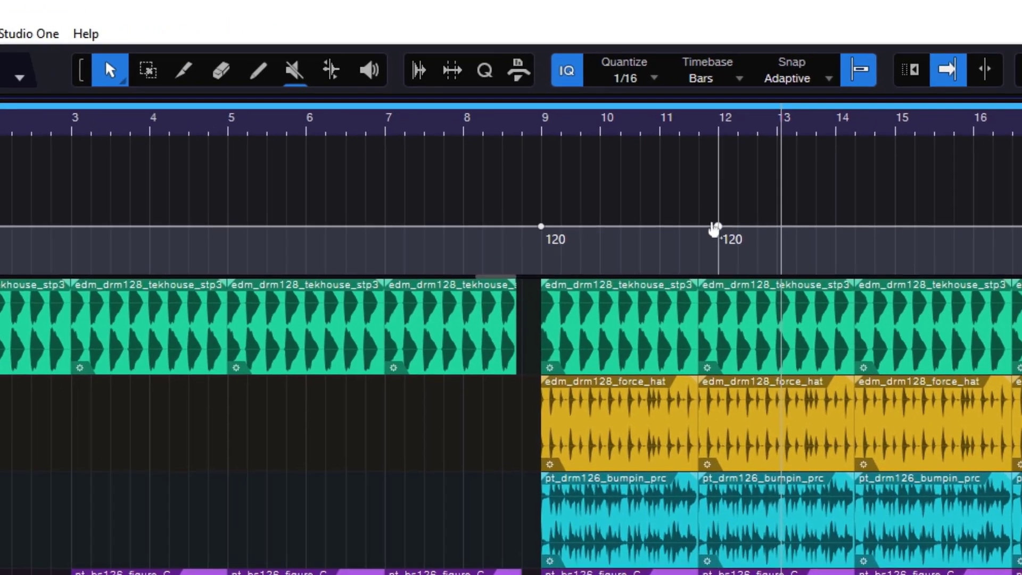
left_click_drag(718, 229, 694, 192)
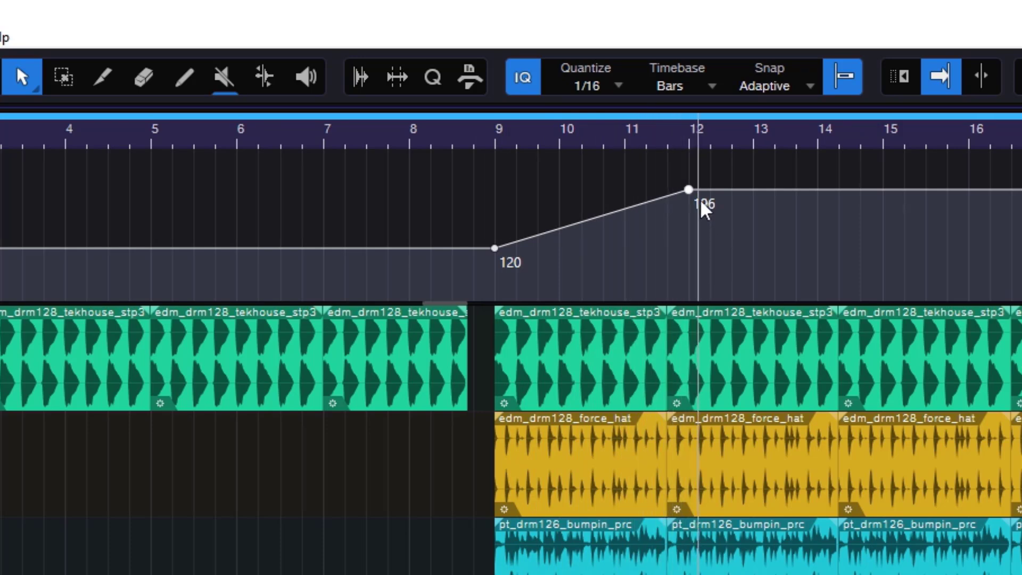
Bend the tempo ramp between bars 9 and 12 downward to a curve of 4.80 and play it from bar 9
left_click_drag(591, 220, 613, 253)
left_click(488, 142)
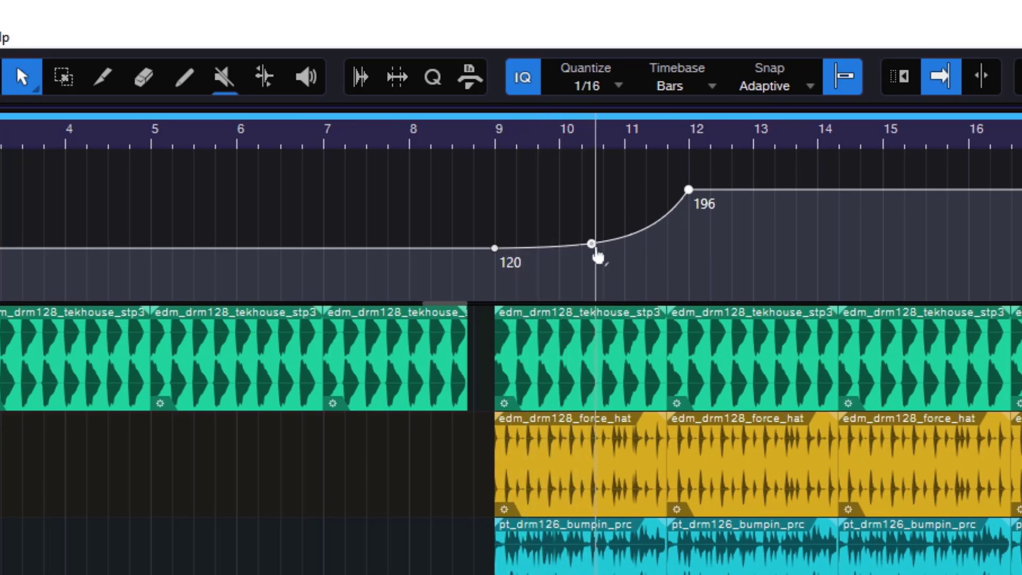
Bend the tempo ramp between bars 9 and 12 upward to a curve of -6.27 and play it from bar 9
mouse_move(596, 250)
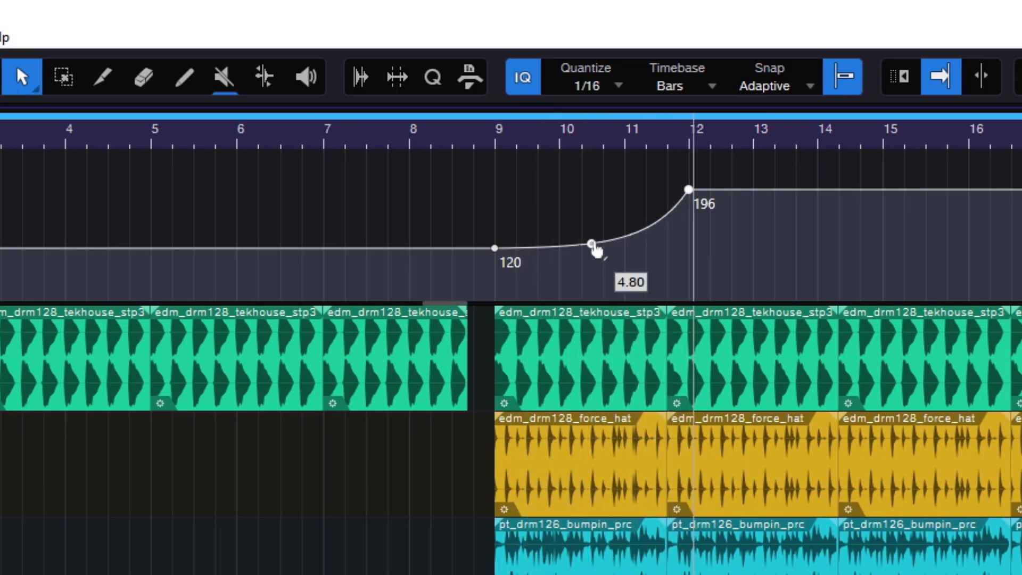
left_click_drag(596, 250, 590, 193)
left_click(497, 139)
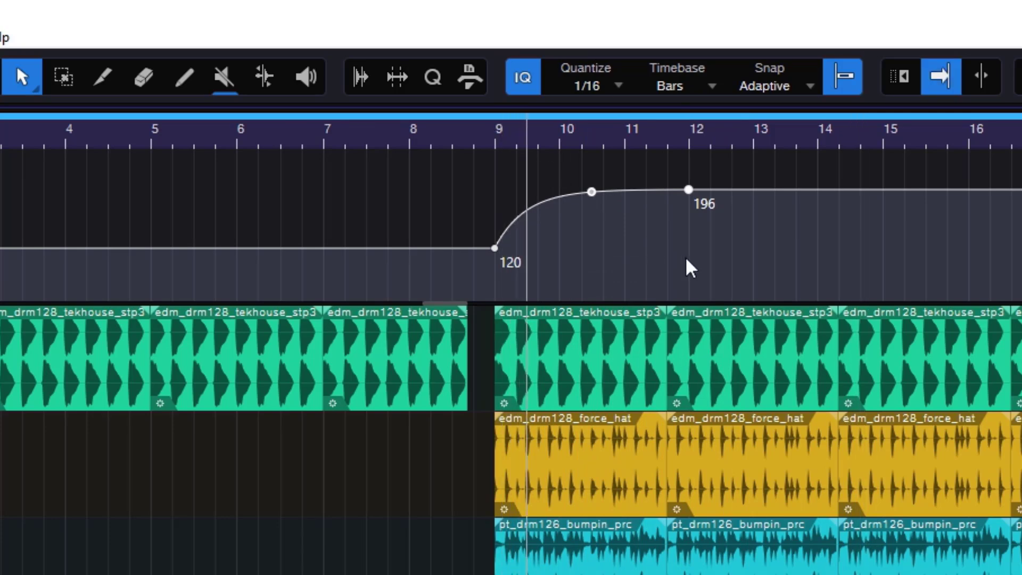
mouse_move(596, 201)
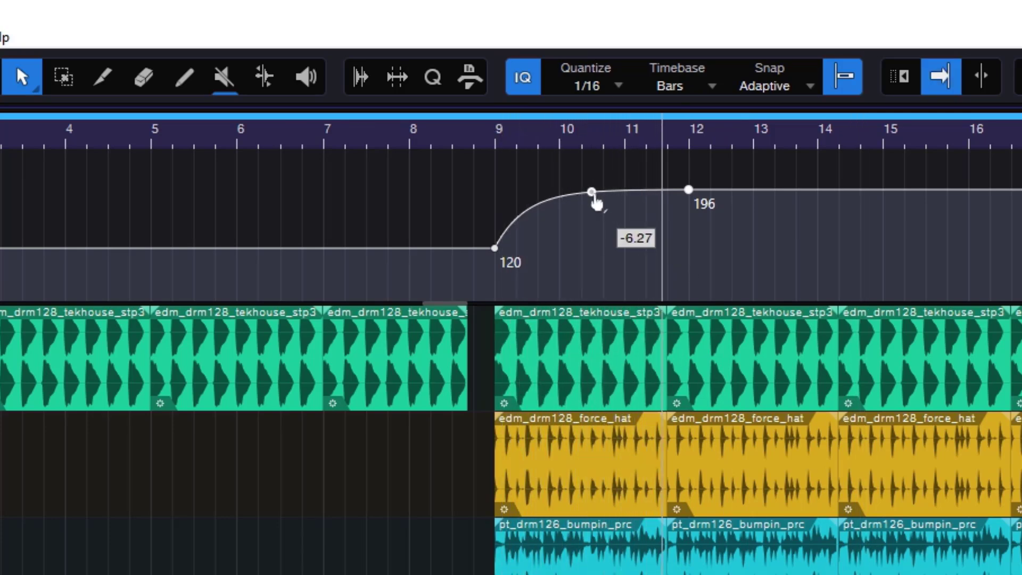
Straighten the curved tempo ramp between bars 9 and 12 and play it from bar 9
right_click(594, 193)
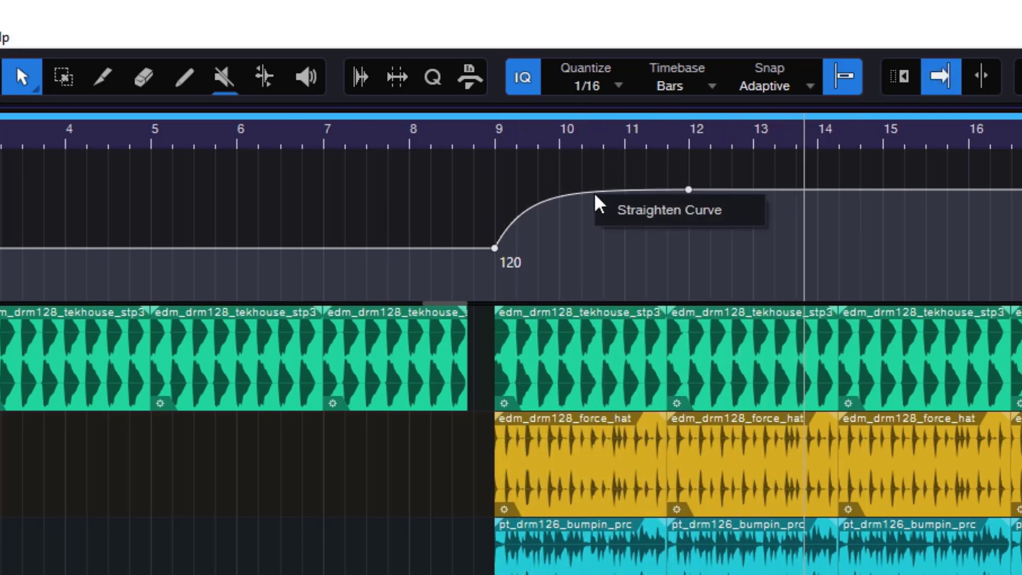
left_click(704, 209)
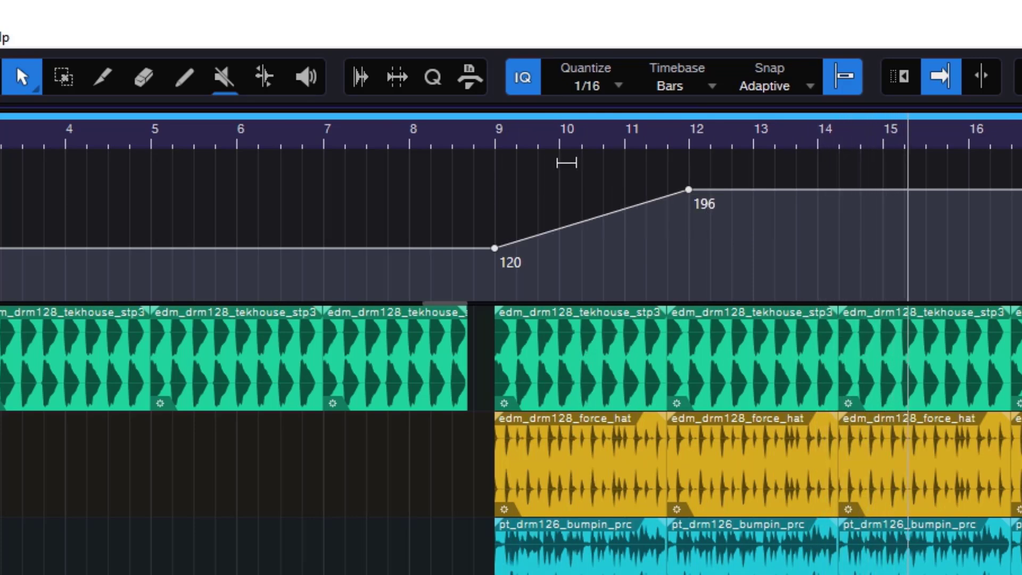
left_click(495, 139)
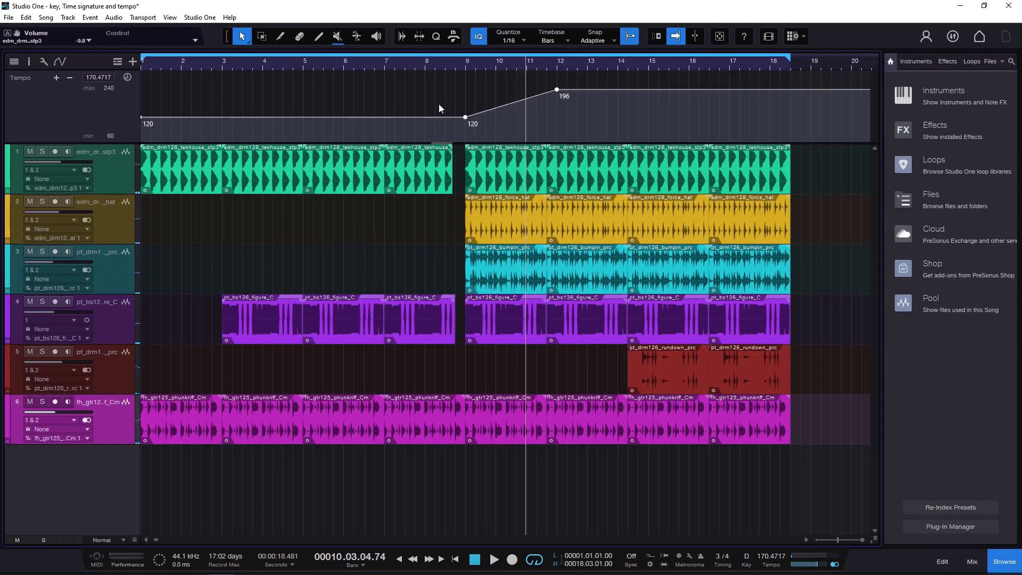
Undo the tempo ramp and rebuild it with tempo points at bars 9 and 12, raising the bar 12 point to 164 BPM
key("ctrl+z")
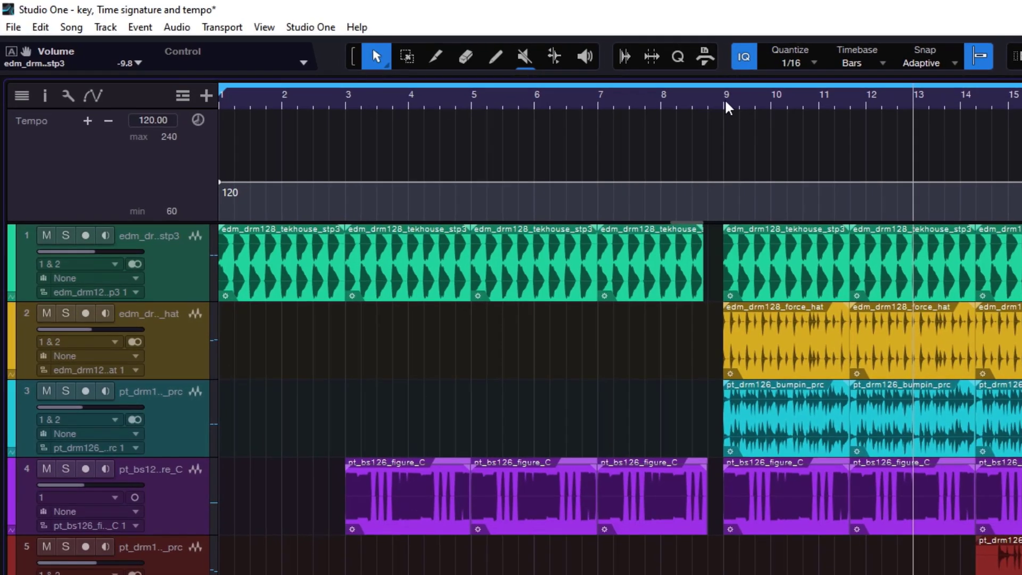
left_click(726, 105)
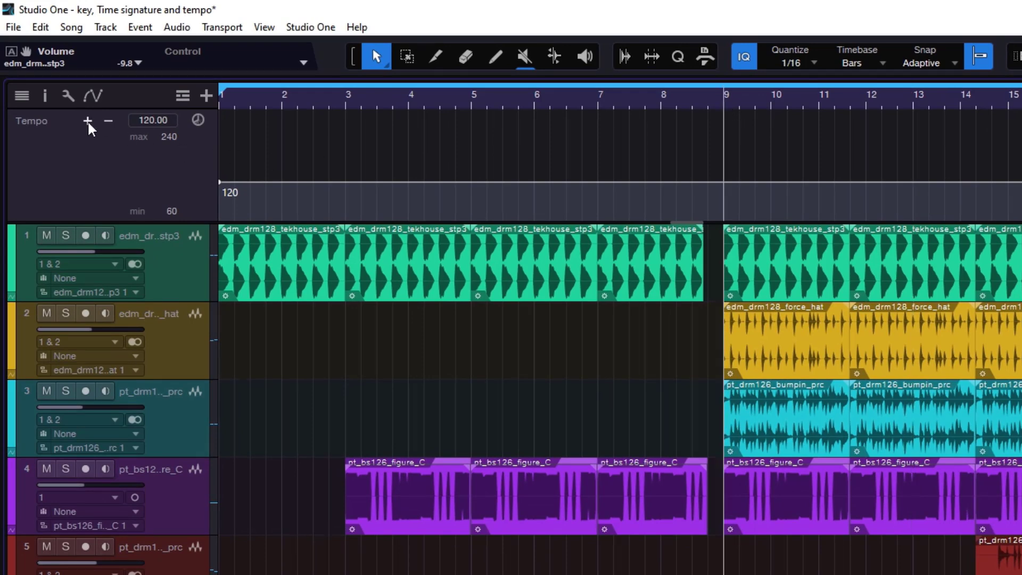
left_click(867, 109)
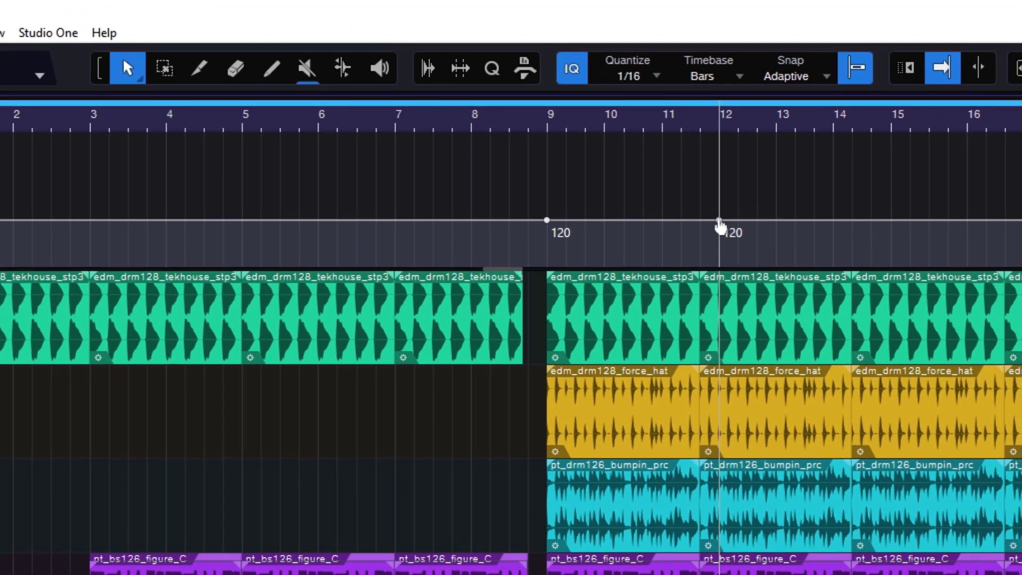
left_click_drag(719, 226, 724, 191)
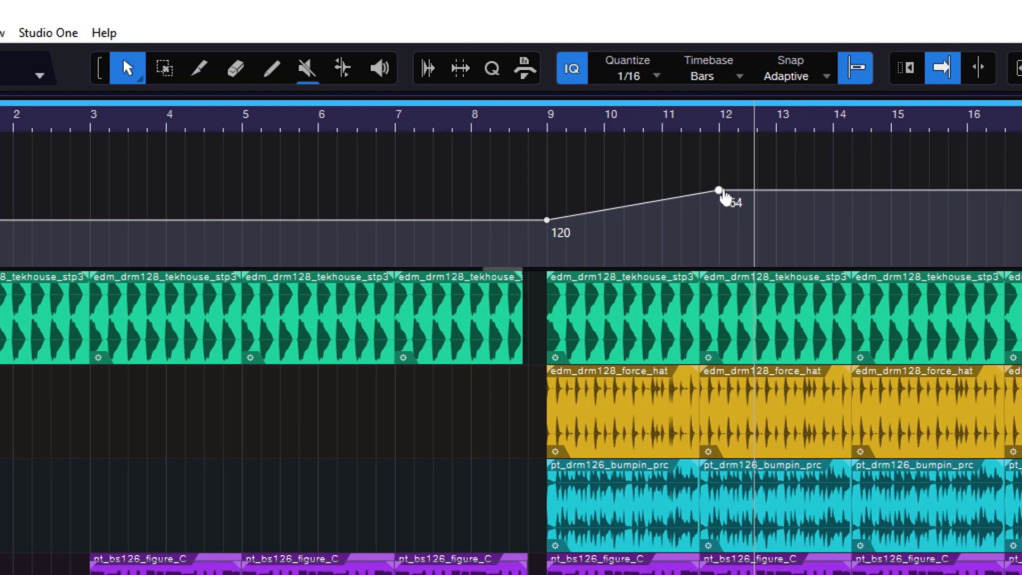
Set the tempo point at bar 12 to exactly 140 BPM
right_click(722, 197)
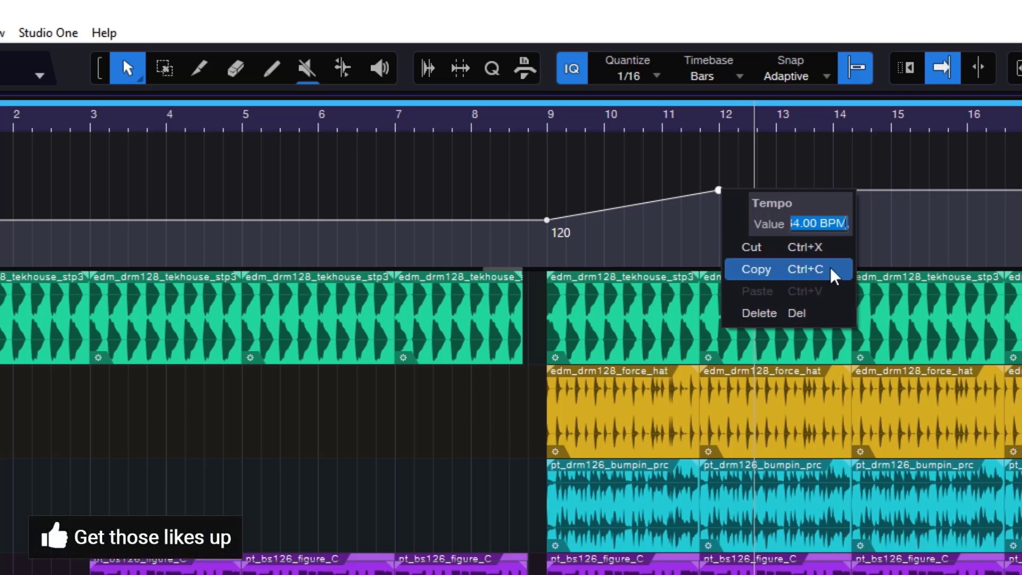
left_click(817, 224)
double_click(814, 223)
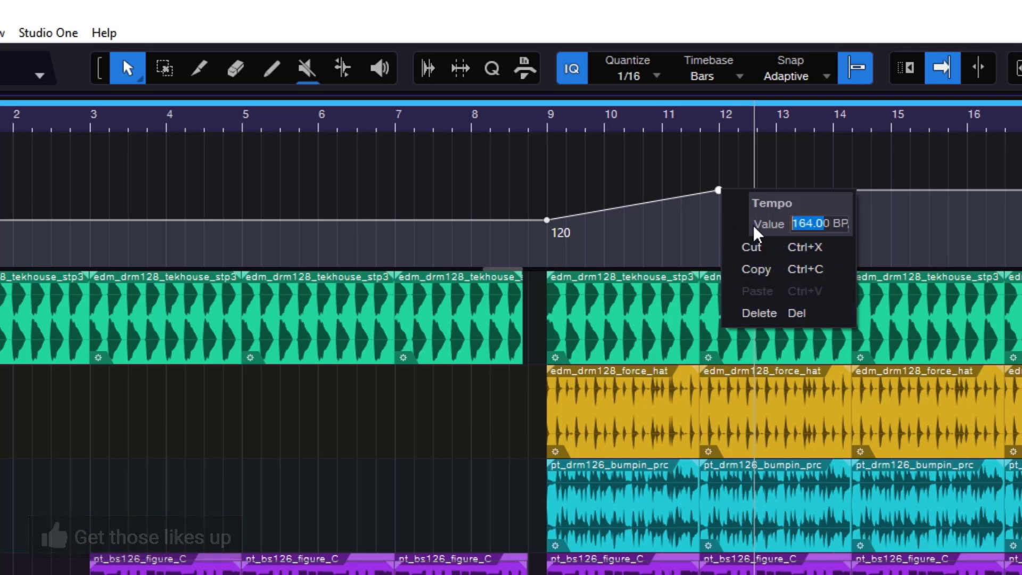
double_click(809, 223)
triple_click(810, 223)
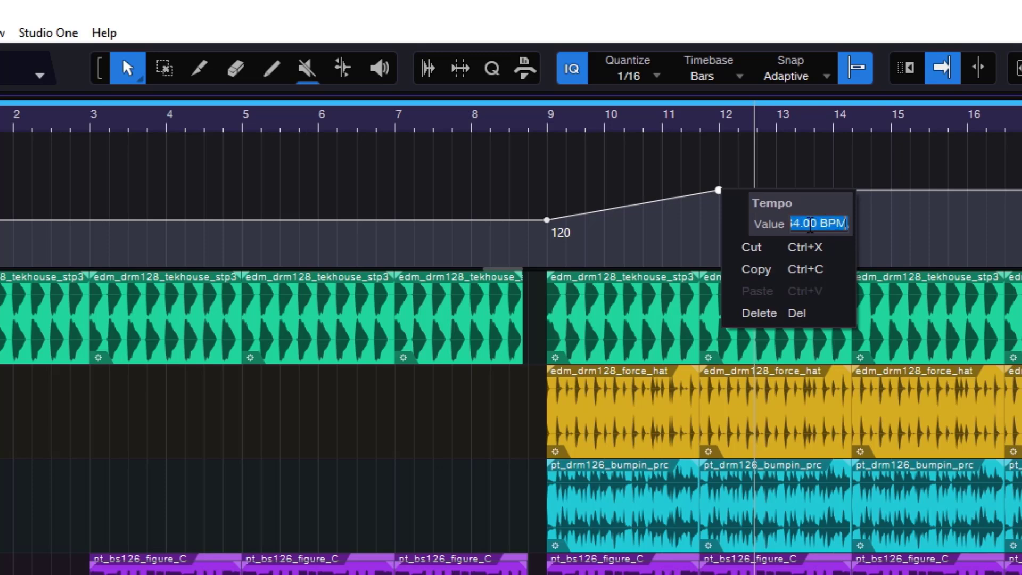
type("140")
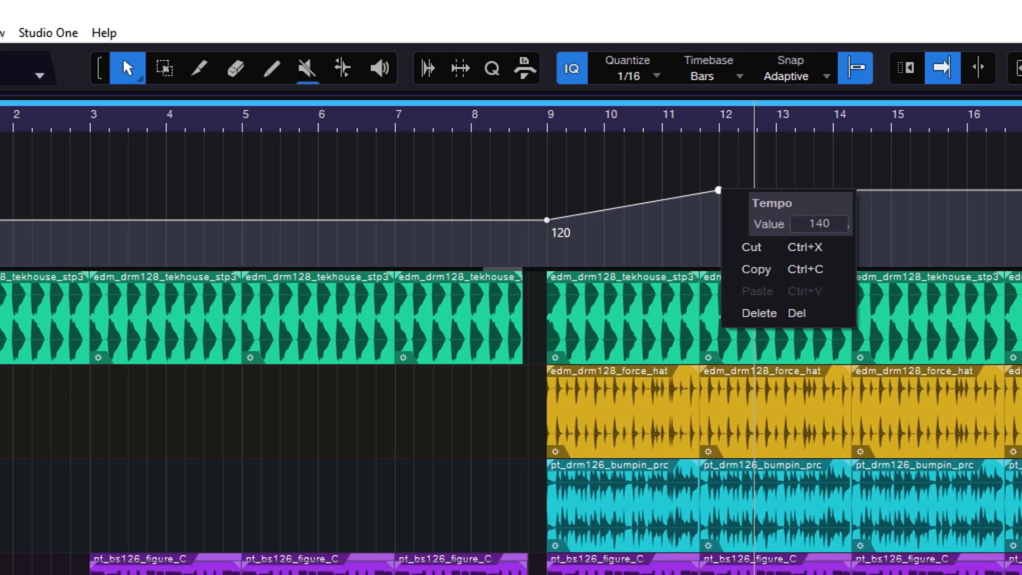
key("Return")
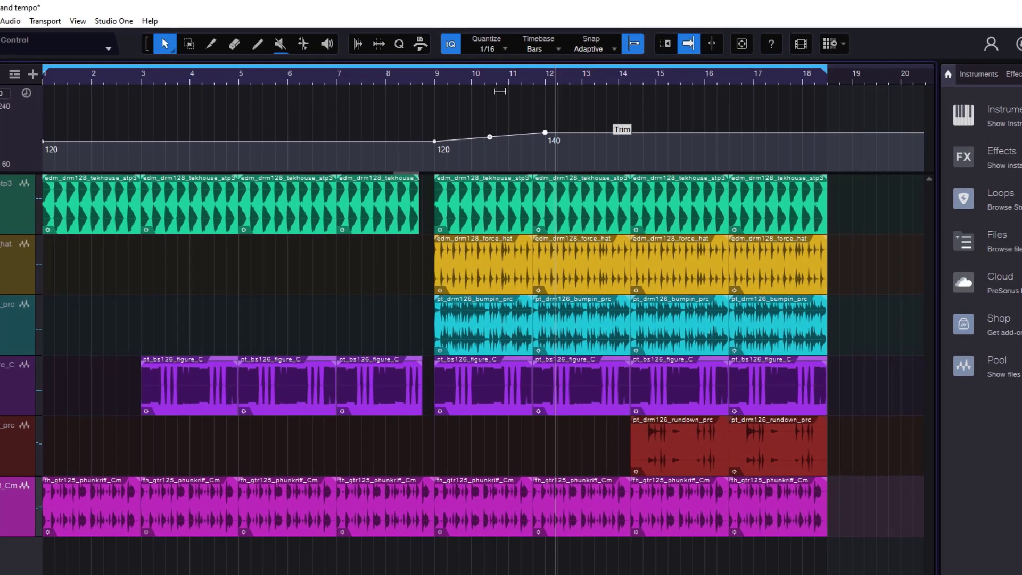
Trim the tempo segment between bars 9 and 12 downward so it runs from 91 to 111 BPM
left_click(511, 112)
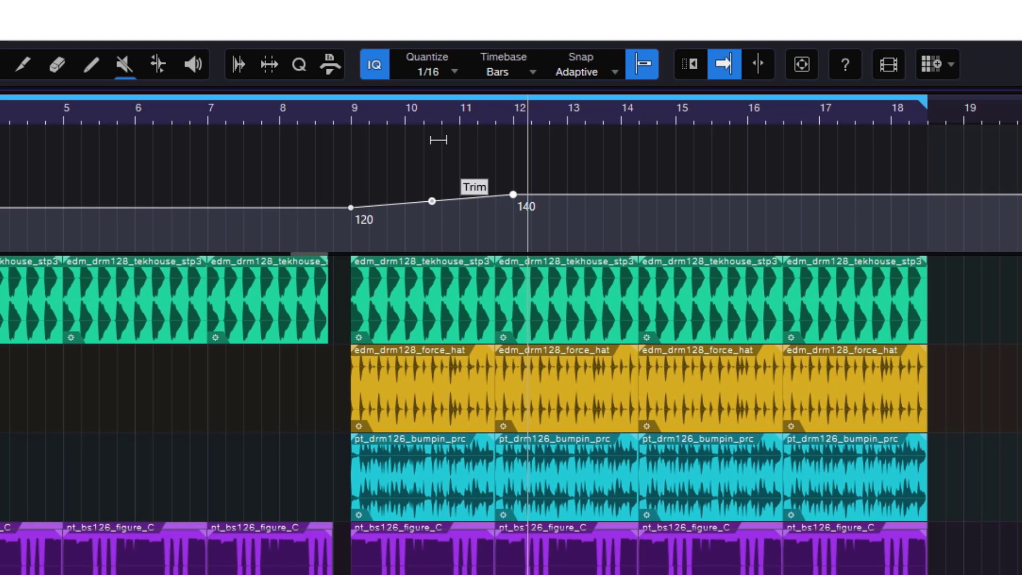
left_click_drag(438, 139, 437, 173)
mouse_move(437, 173)
left_mouse_down()
mouse_move(442, 107)
mouse_move(449, 160)
left_mouse_up()
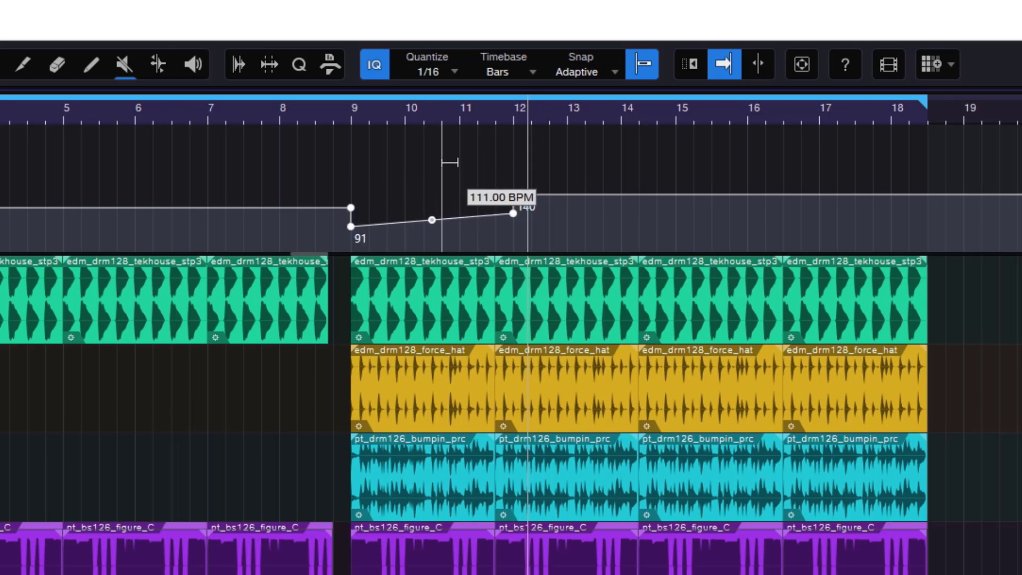
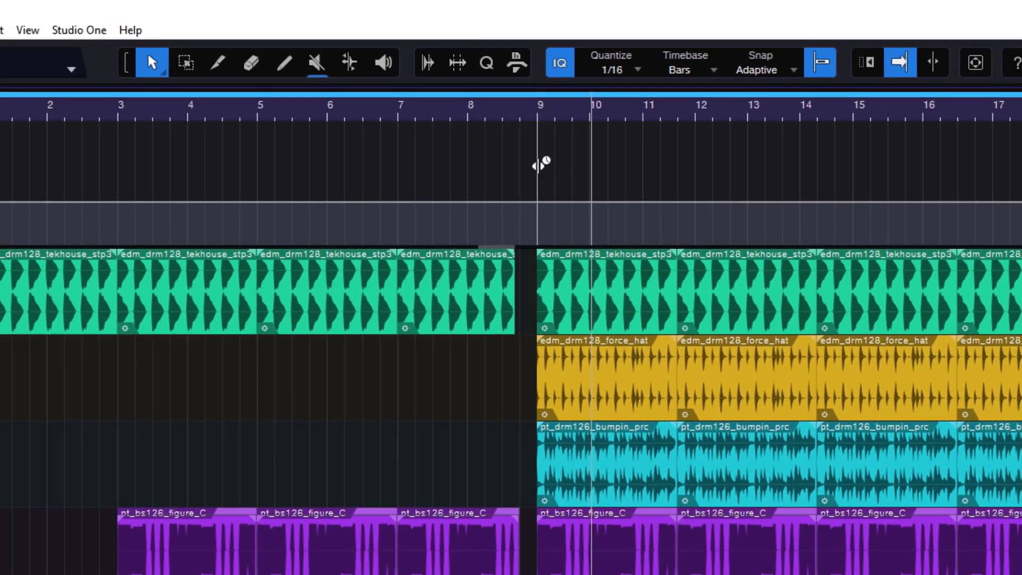
Stretch the tempo grid from bar 9 onward into steps of 178, 81.7, 197.8, 148.8, 92.3 and 149.4 BPM, with 130.5 BPM before bar 9
mouse_move(540, 164)
left_mouse_down()
mouse_move(669, 150)
mouse_move(493, 151)
mouse_move(459, 161)
mouse_move(639, 155)
mouse_move(519, 184)
mouse_move(538, 176)
left_mouse_up()
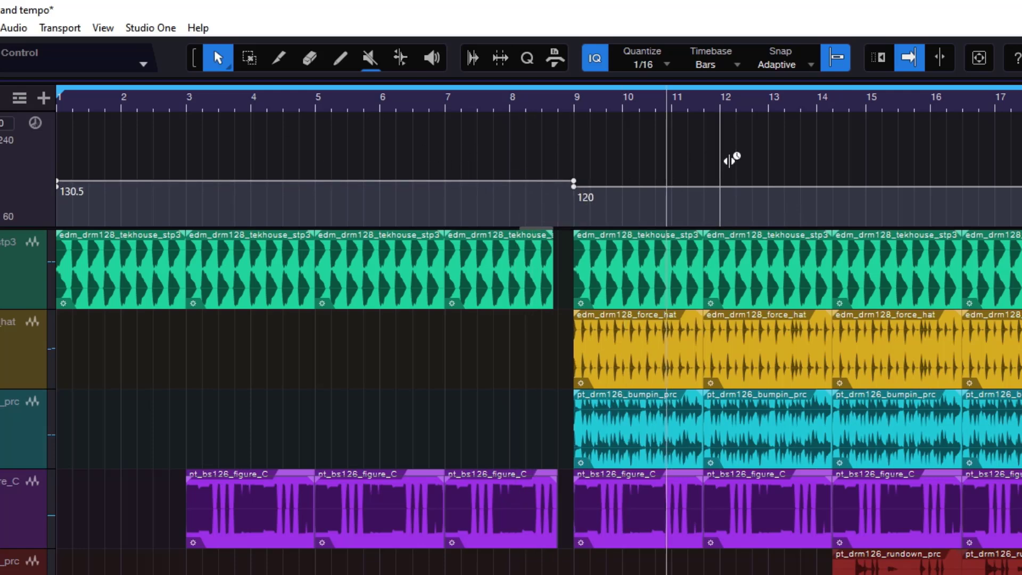
left_click_drag(725, 159, 683, 174)
left_click_drag(561, 174, 585, 170)
left_click_drag(646, 169, 643, 154)
left_click_drag(708, 184, 706, 177)
left_click_drag(793, 174, 793, 165)
left_click_drag(867, 166, 851, 171)
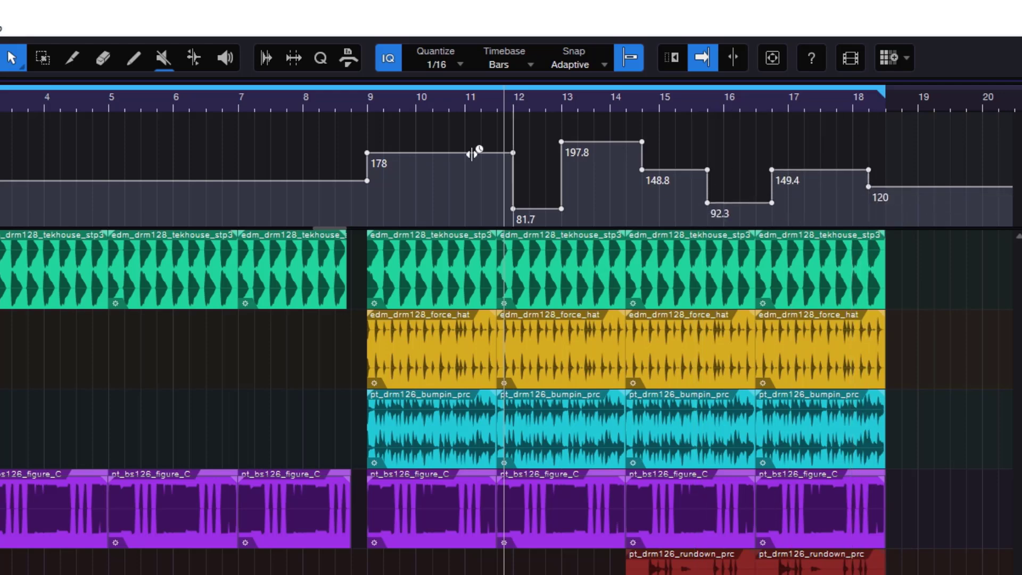
Stretch the tempo grid before bar 9 into further steps, including 184 BPM up to bar 7 and 106.9 BPM from there, and play the song
left_click_drag(237, 169, 215, 159)
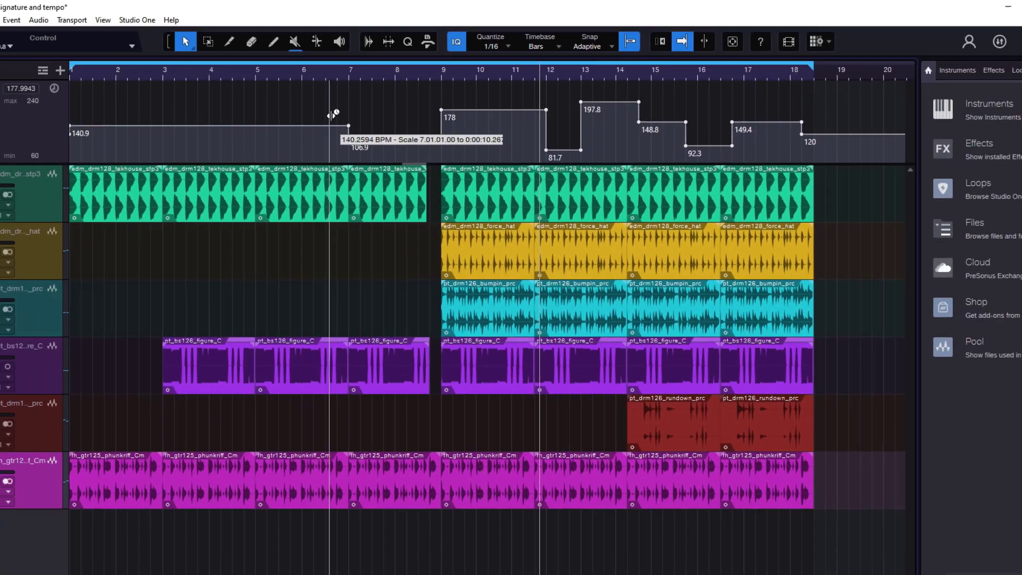
left_click_drag(333, 114, 333, 114)
left_click_drag(222, 99, 277, 101)
left_click(269, 65)
key("space")
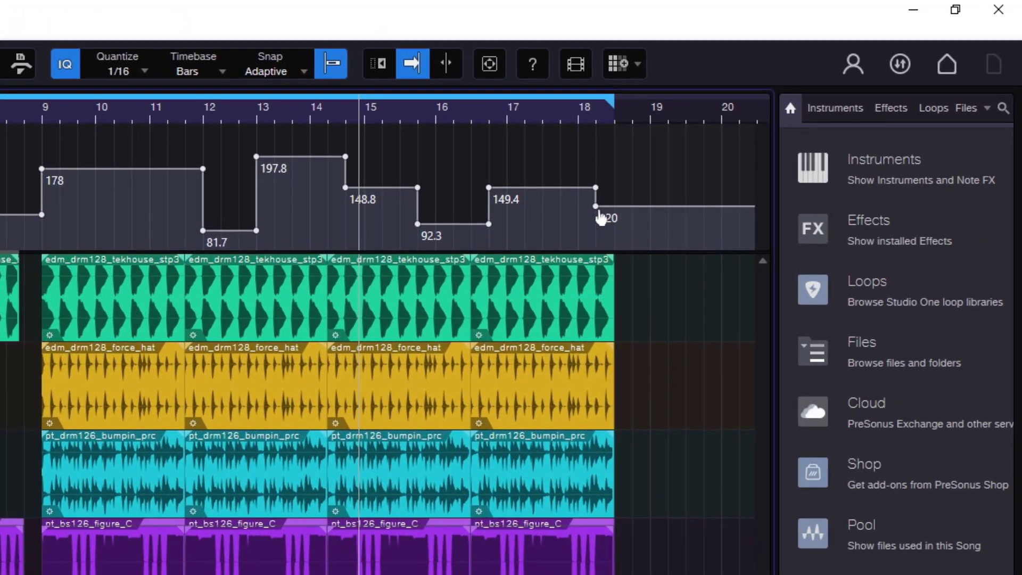
Delete the tempo point just after bar 18 and all other added tempo points, leaving a flat 120 BPM
right_click(596, 207)
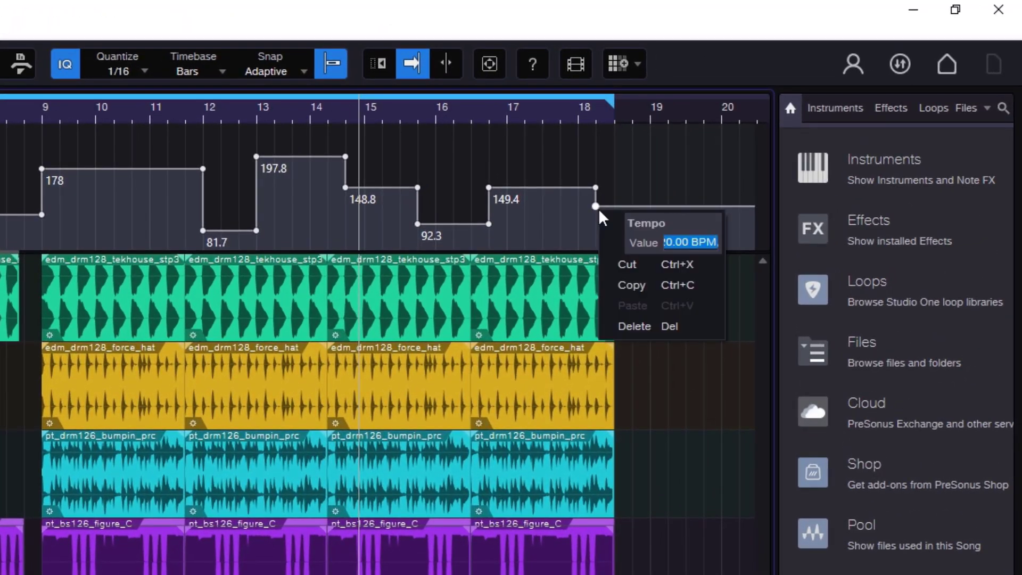
left_click(644, 326)
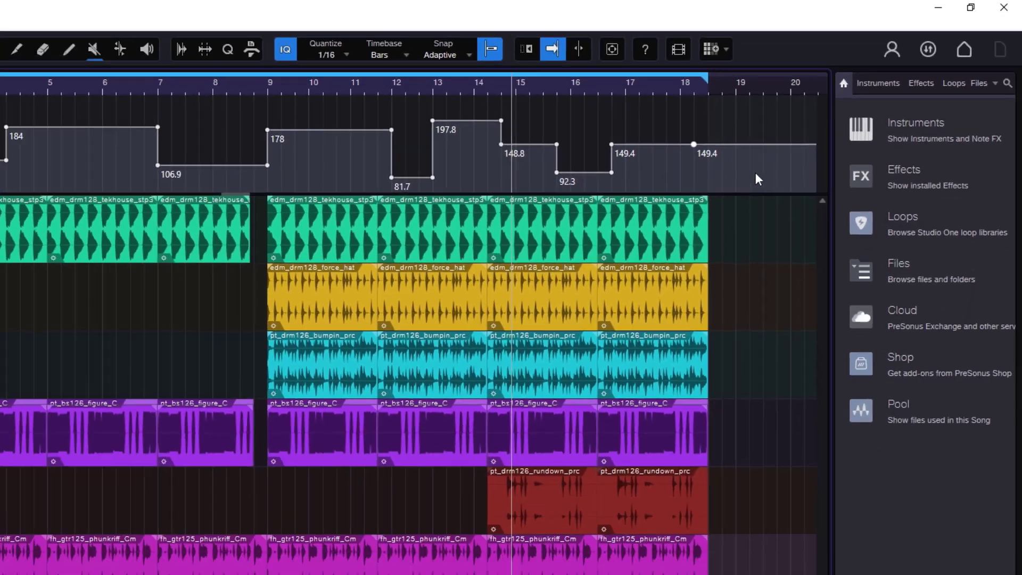
left_click_drag(819, 110, 132, 91)
key("Delete")
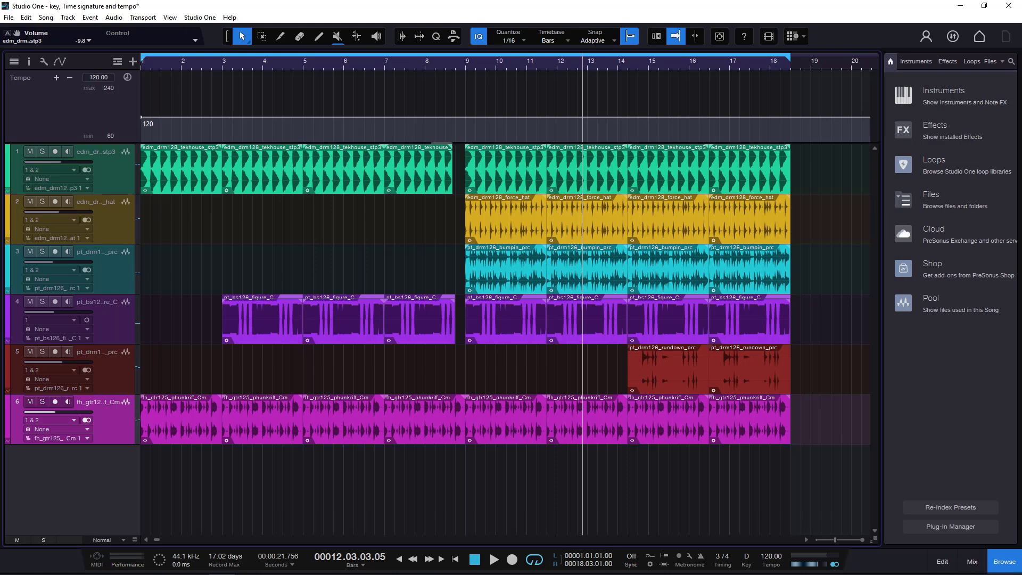
Add a tempo point at bar 9 and set its tempo to 180 BPM
left_click(466, 63)
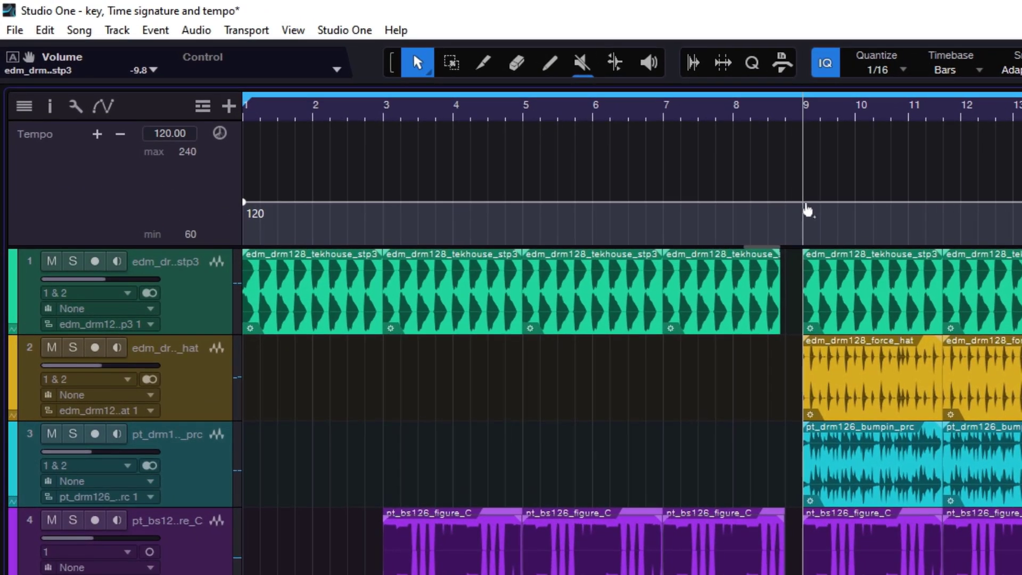
left_click(806, 208)
right_click(802, 206)
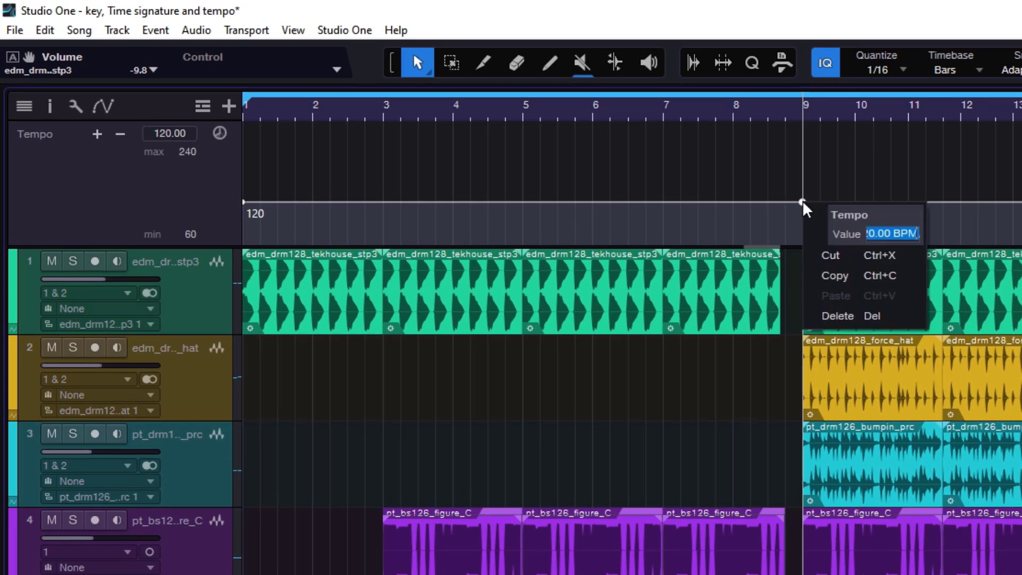
left_click(833, 183)
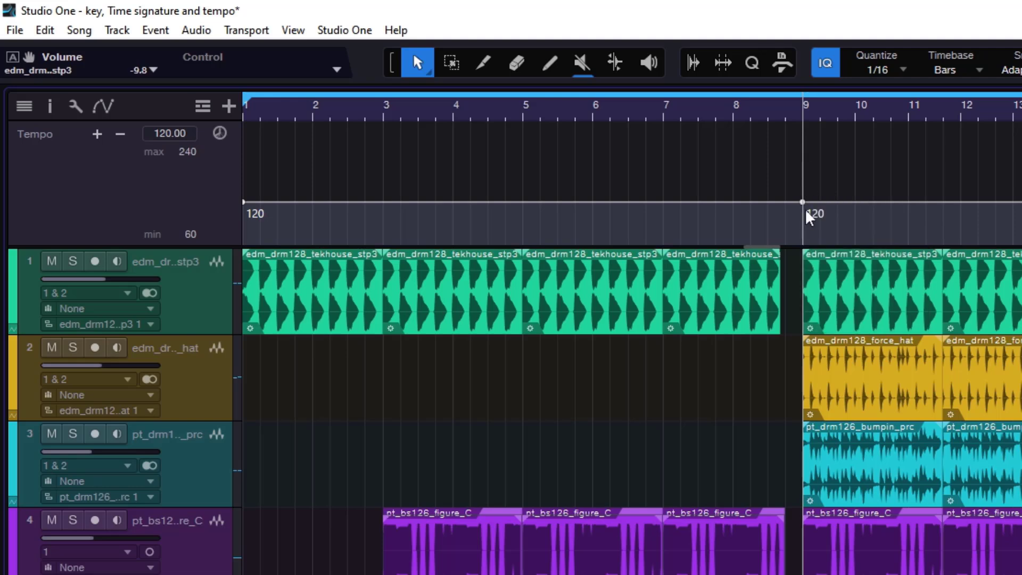
left_click(185, 136)
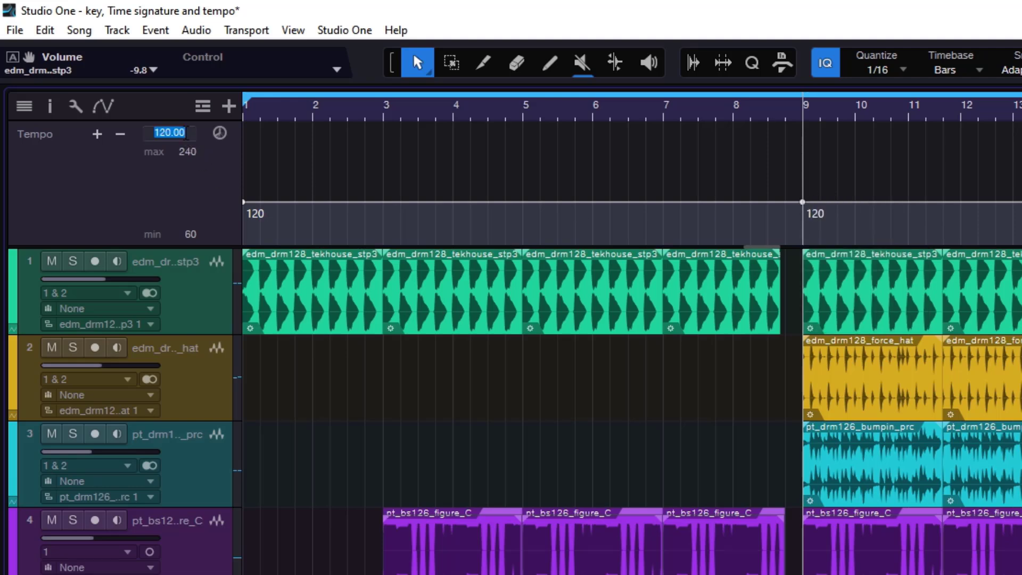
type("180")
key("Return")
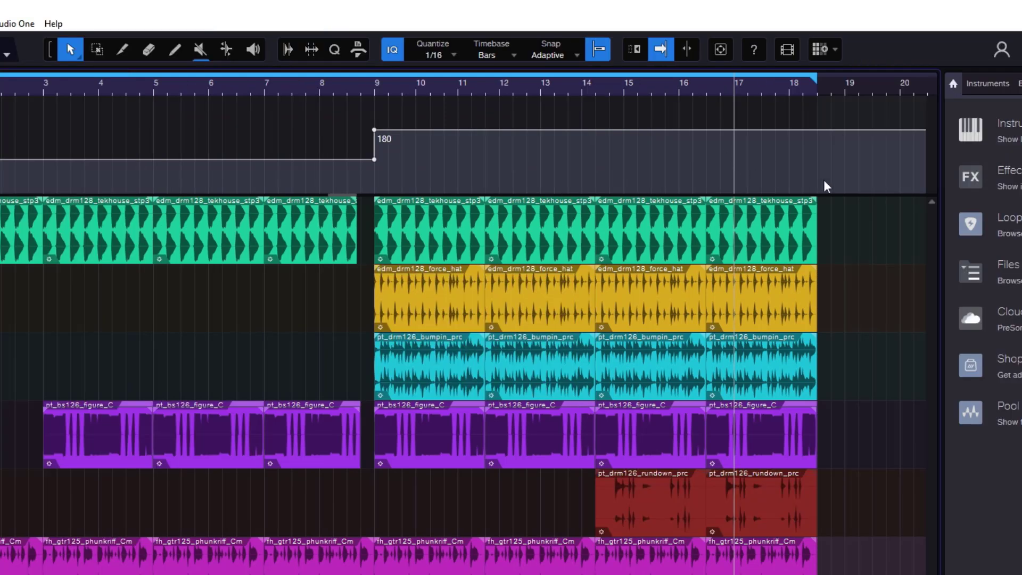
Add a tempo point at bar 16 and set its tempo to 120 BPM
left_click(679, 130)
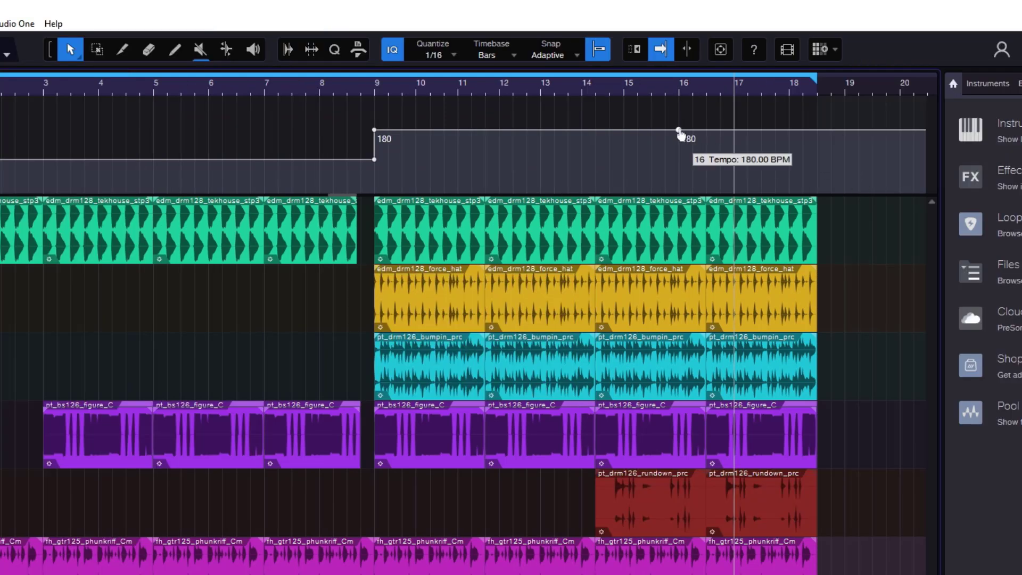
left_click(681, 92)
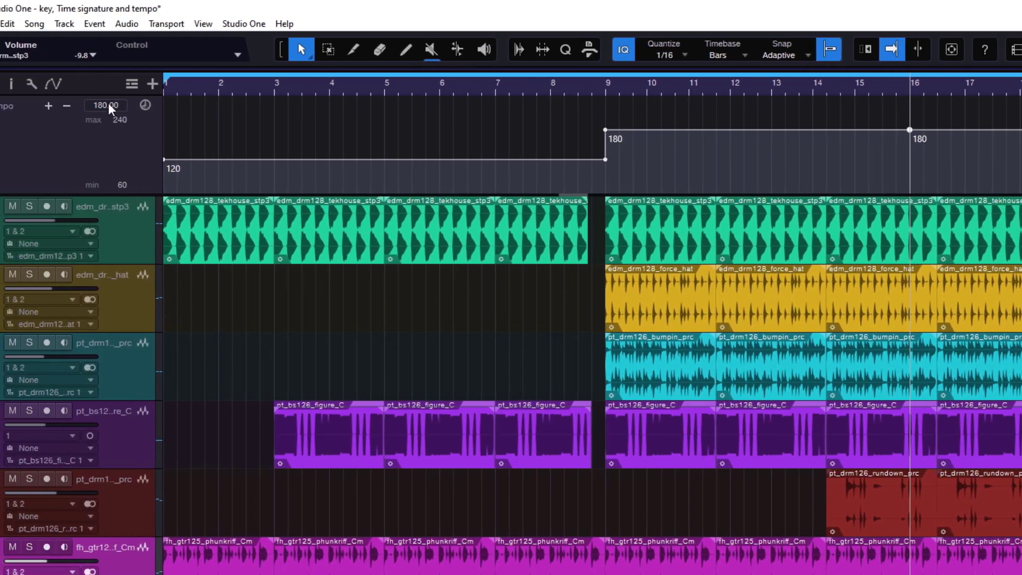
left_click(149, 105)
type("1")
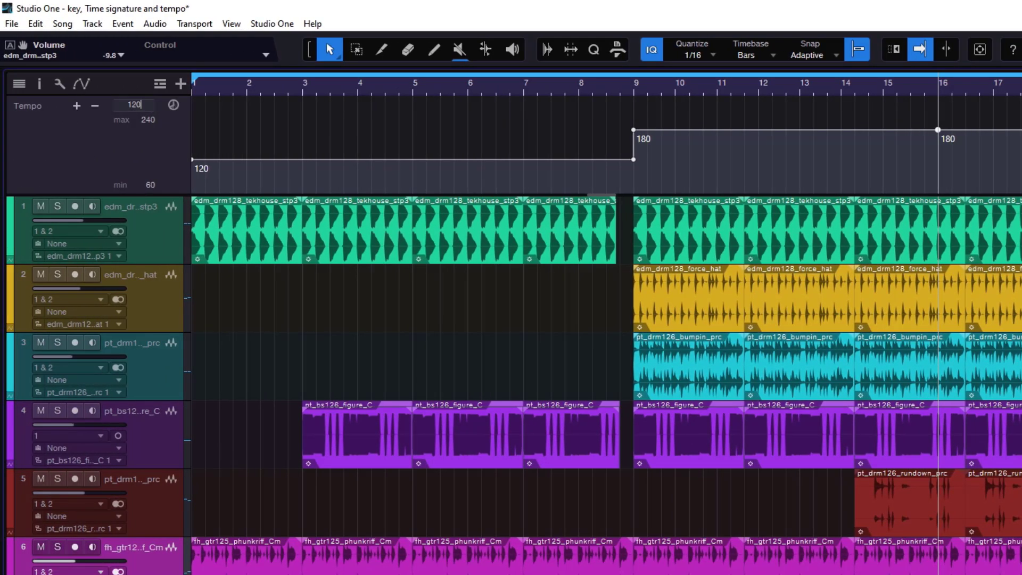
type("20")
key("Return")
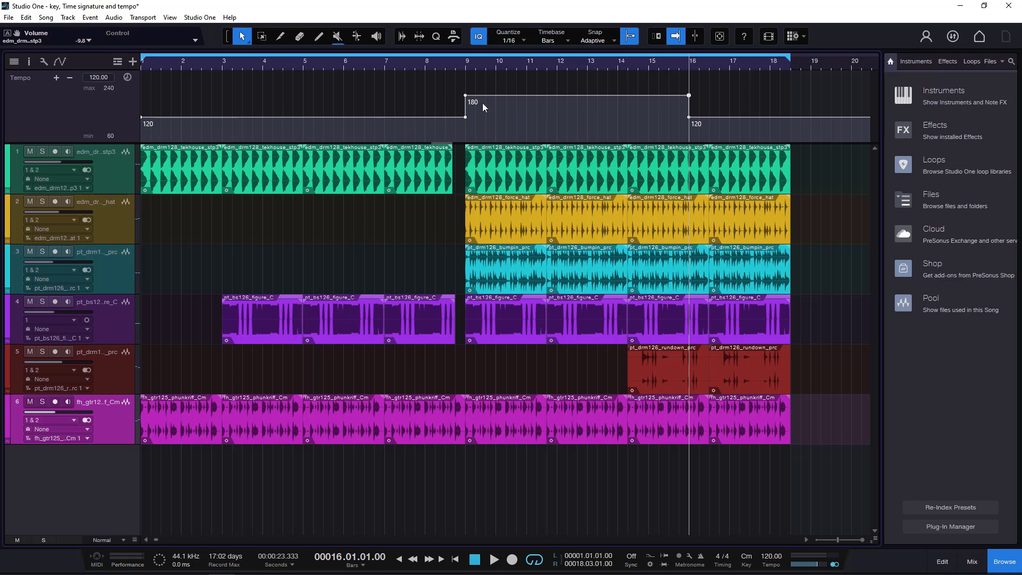
Zoom in on bars 9 to 16 and set the ruler's timebase mode to Time-Linear
key("e")
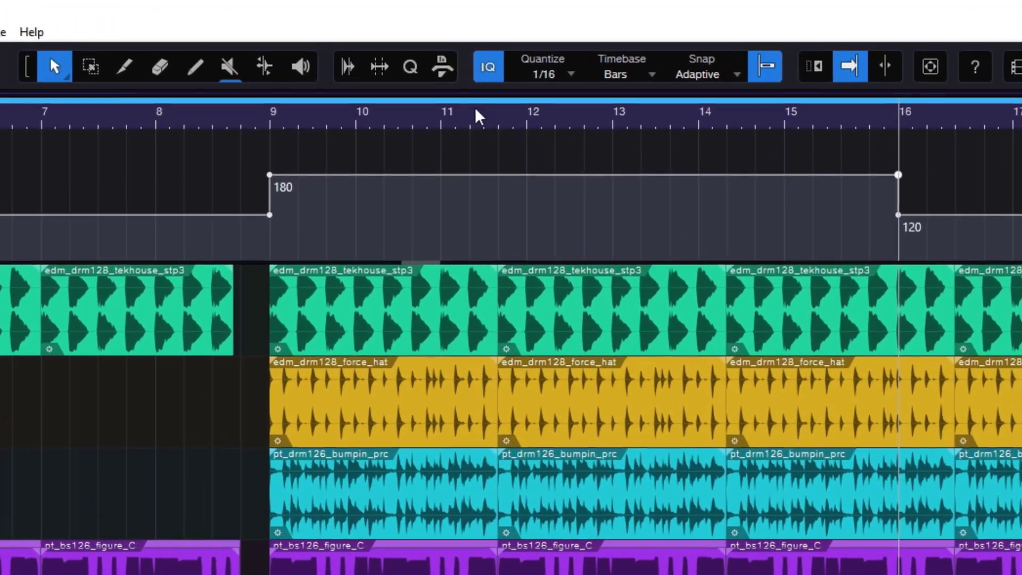
right_click(464, 59)
mouse_move(630, 222)
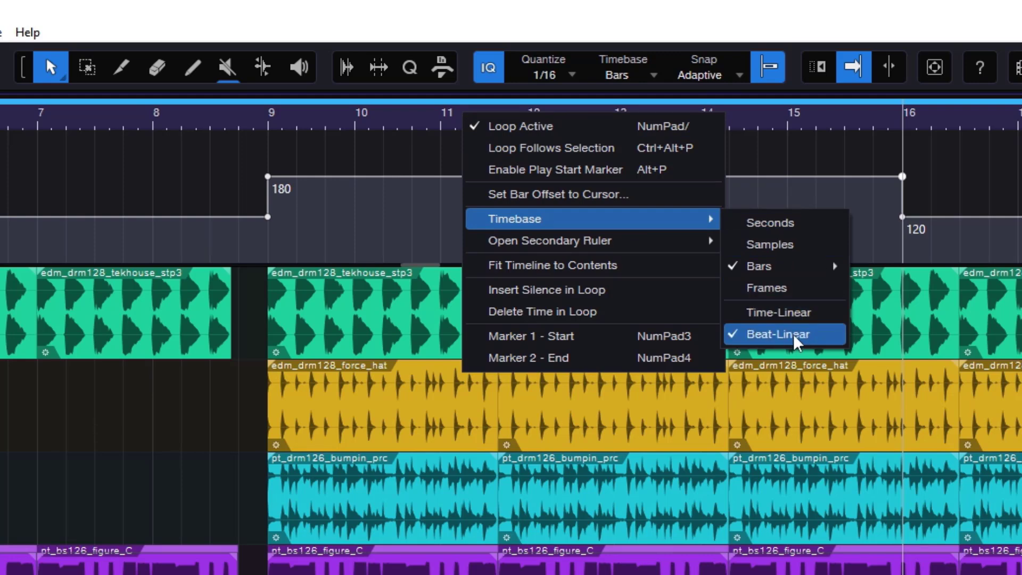
left_click(918, 8)
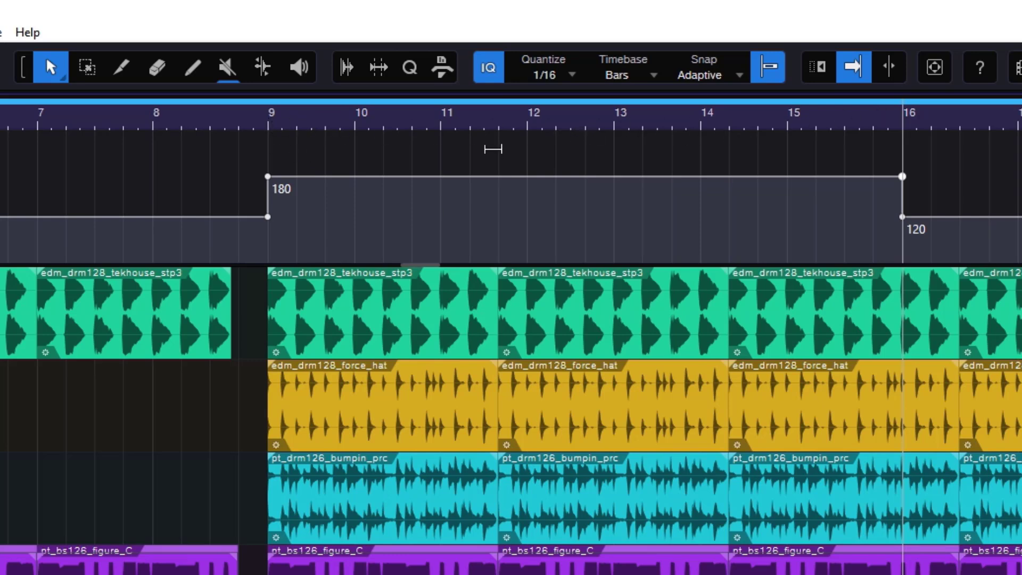
right_click(491, 120)
mouse_move(617, 229)
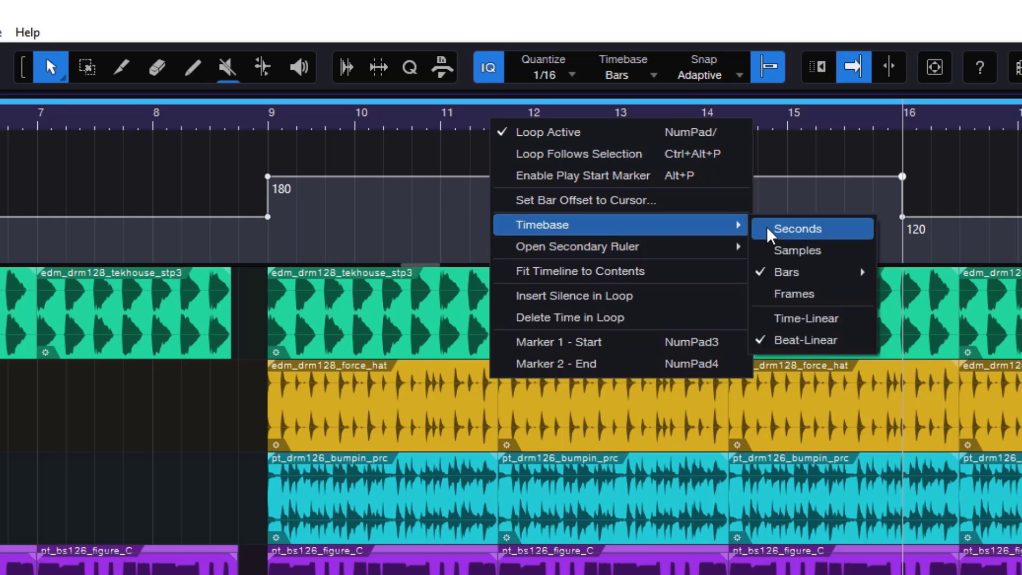
left_click(830, 317)
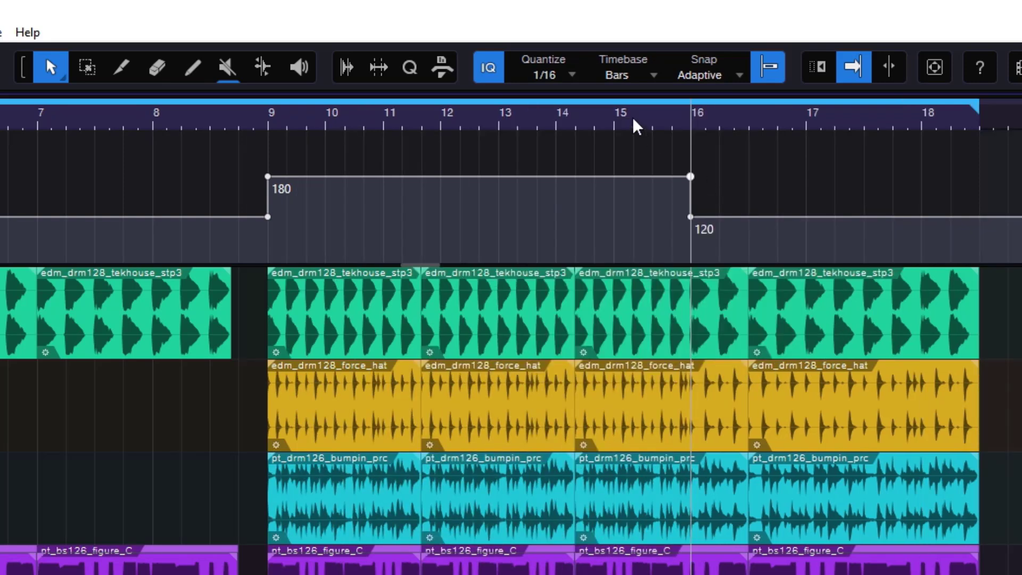
Play the song from just before bar 9 through the tempo changes, with autoscroll turned off
scroll(639, 113, "down", 2)
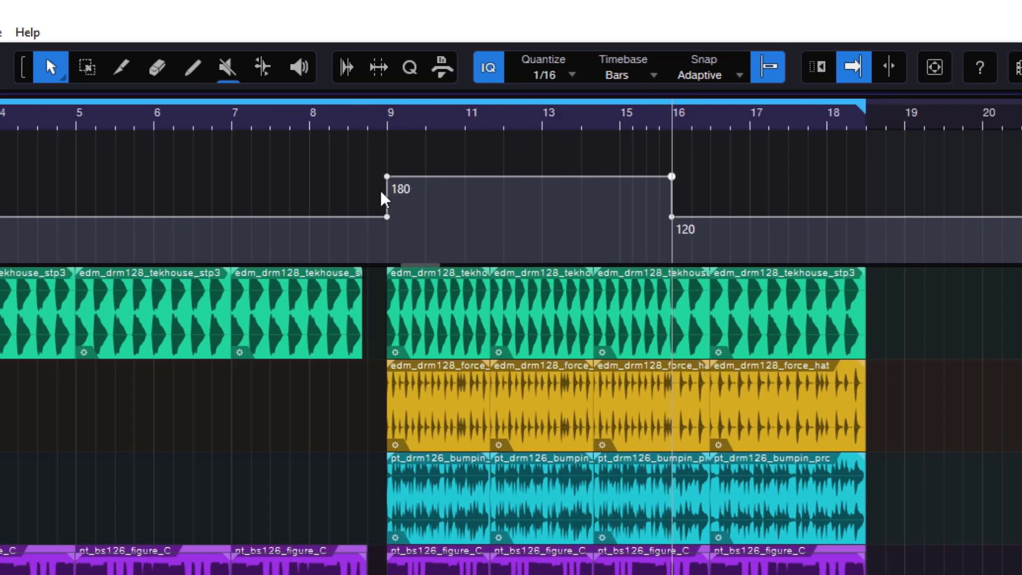
left_click(353, 123)
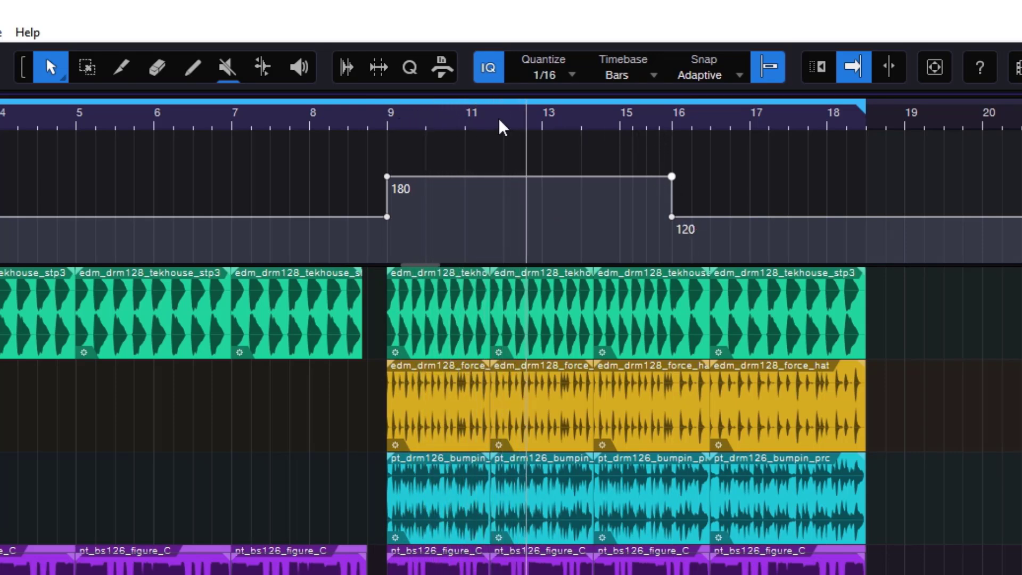
key("f")
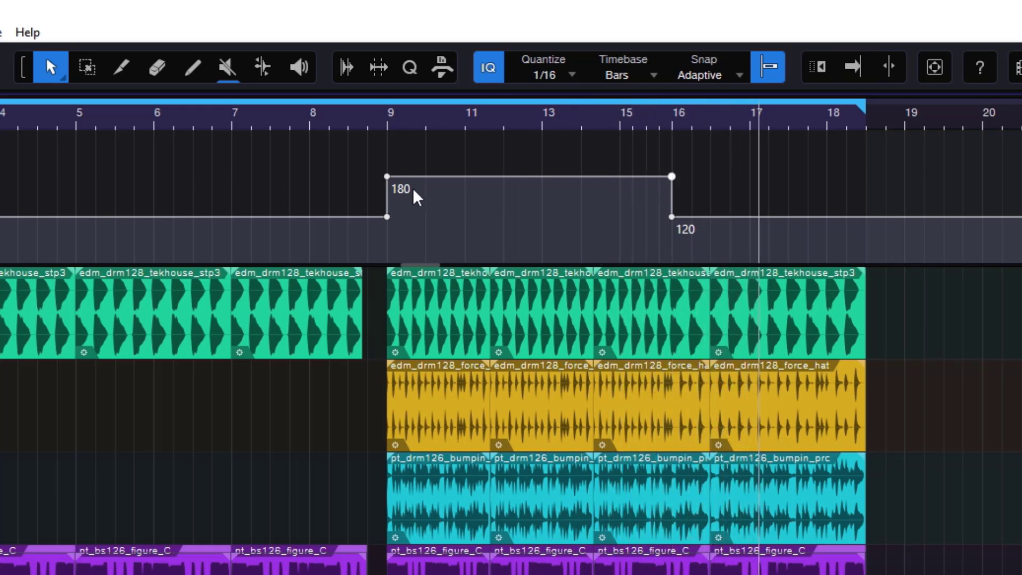
Set the ruler's timebase mode to Beat-Linear and turn autoscroll on
right_click(527, 133)
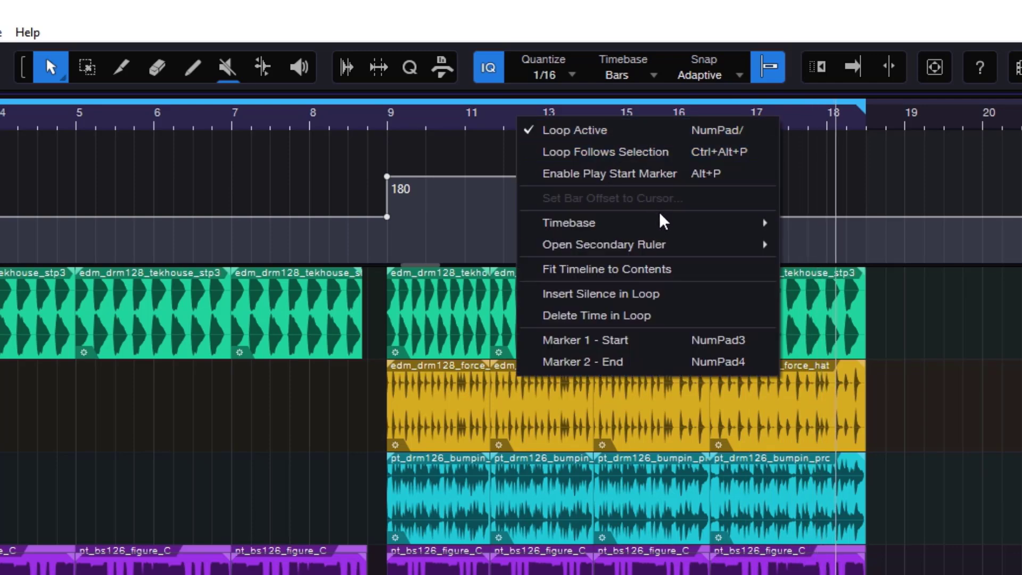
mouse_move(662, 222)
left_click(852, 339)
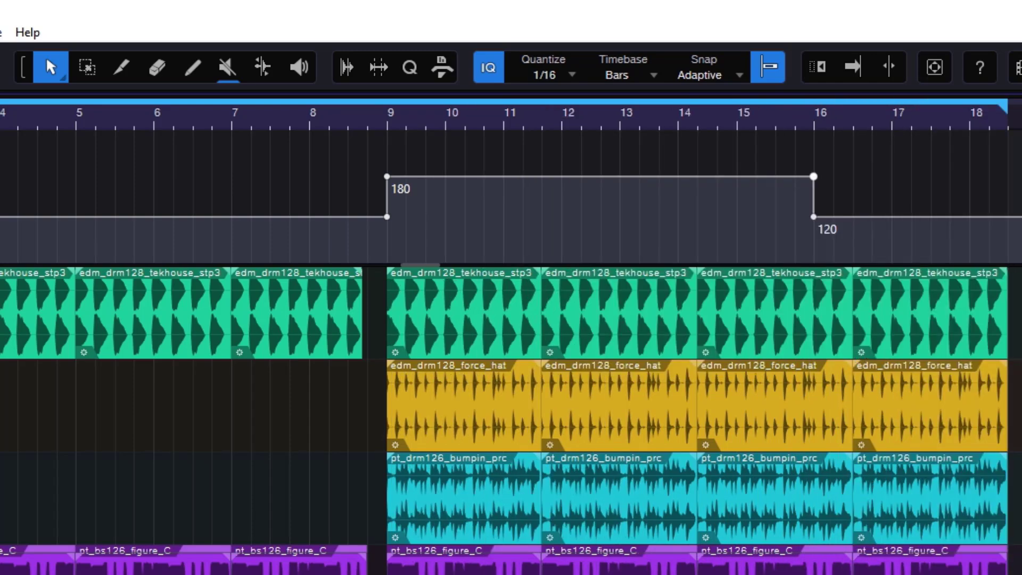
key("f")
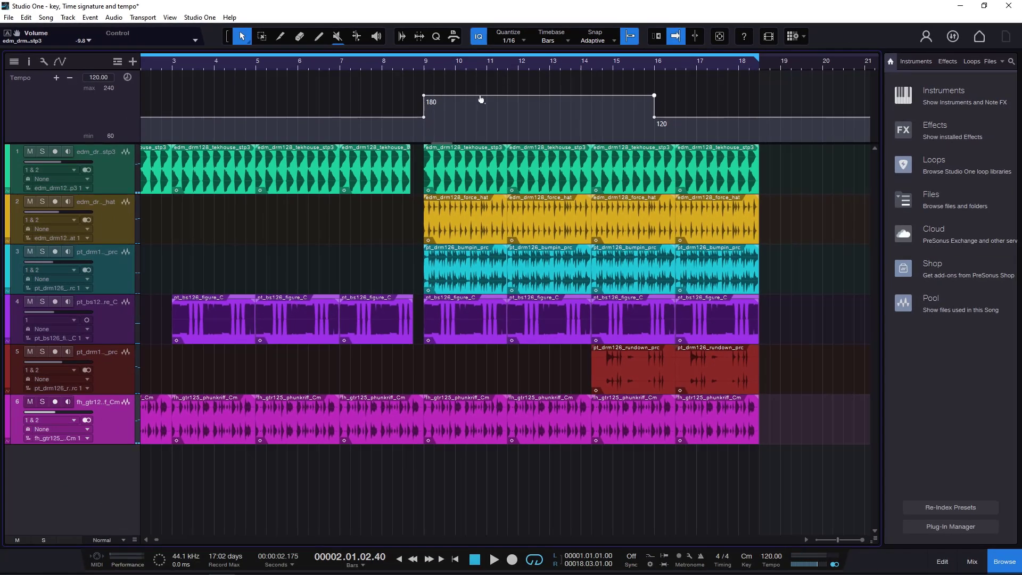
Delete both tempo points at bar 16 and both tempo points at bar 9
left_click(689, 114)
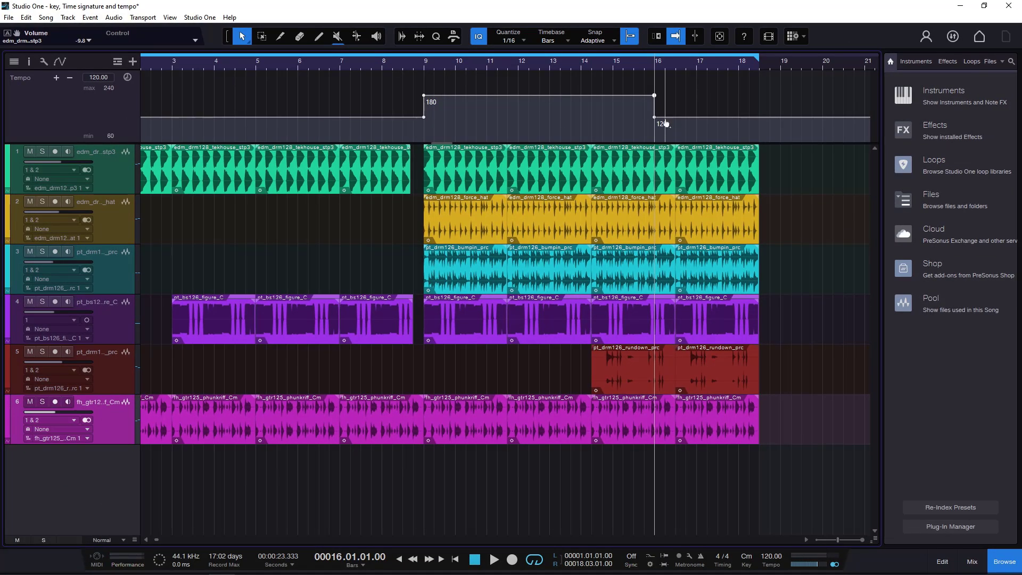
left_click(71, 78)
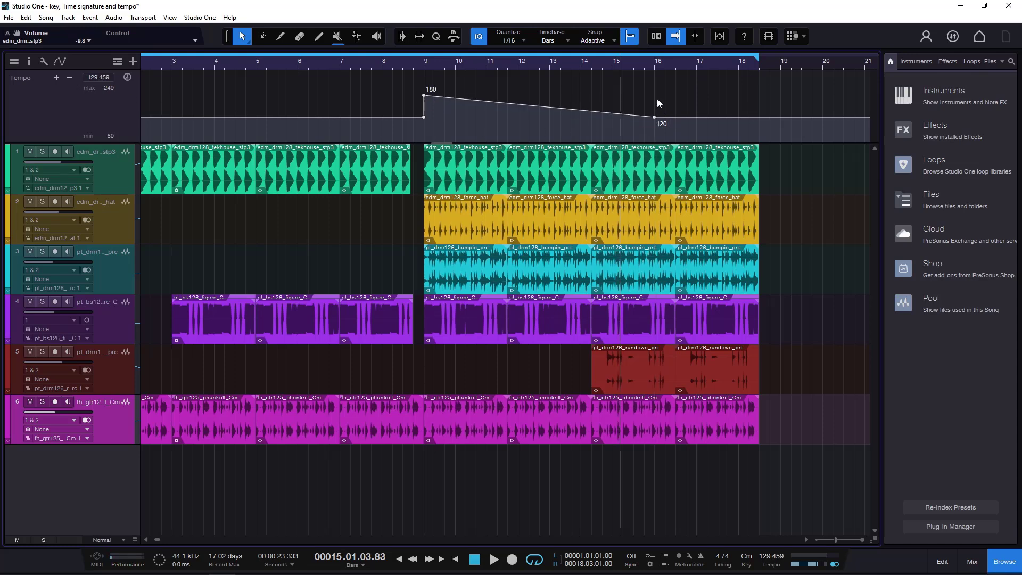
left_click(654, 67)
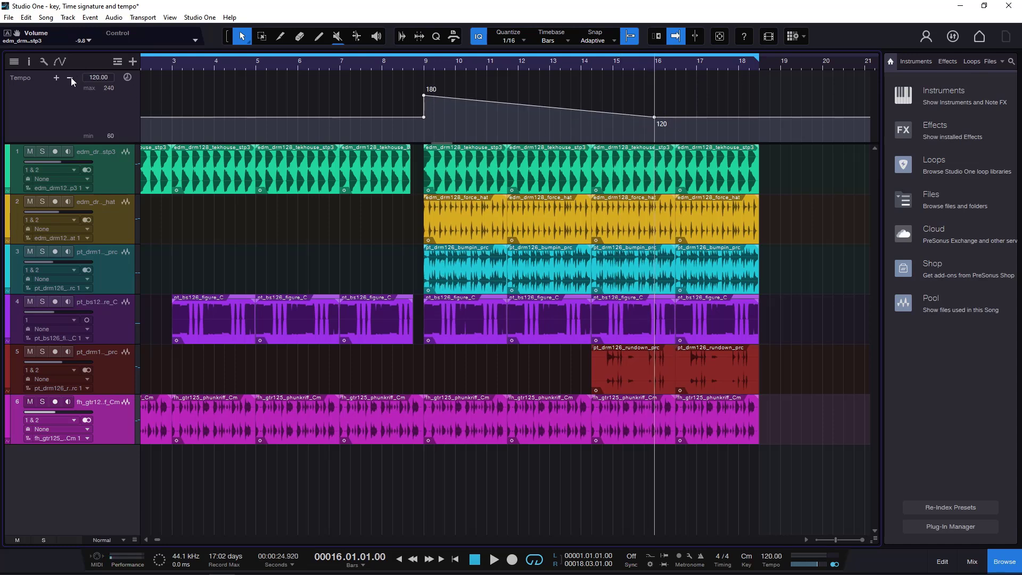
left_click(71, 78)
left_click(424, 66)
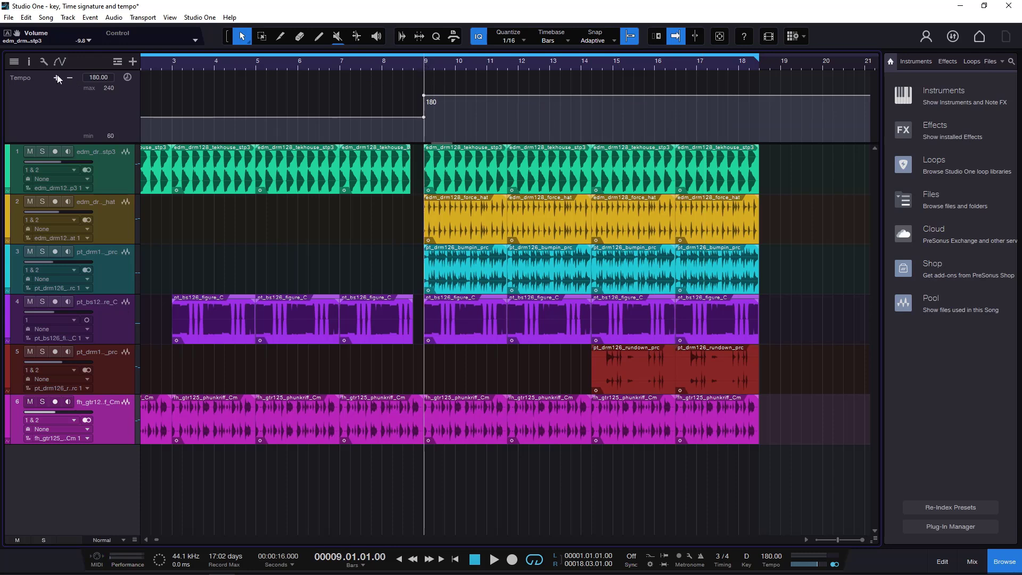
left_click(70, 78)
left_click(425, 66)
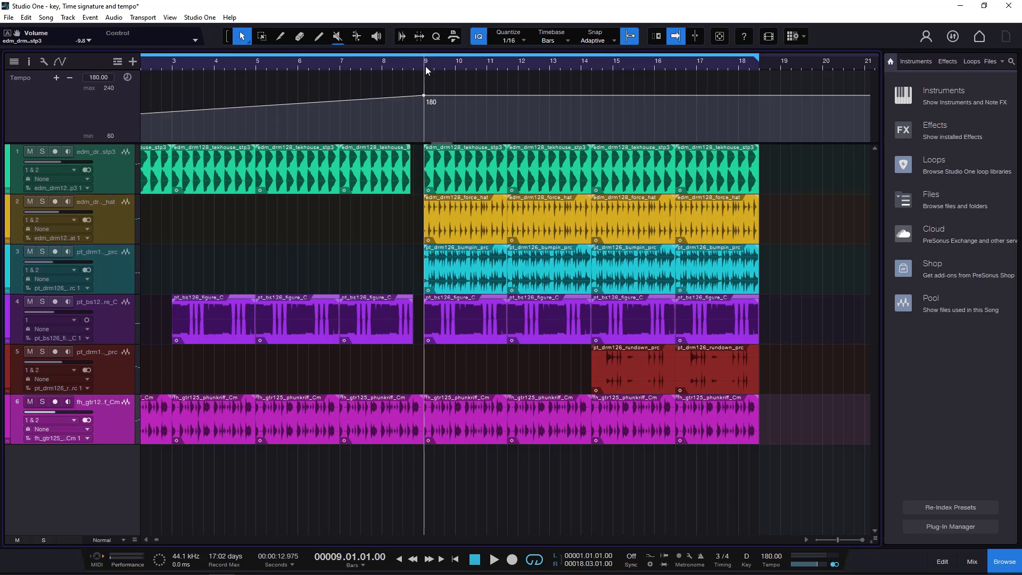
left_click(70, 79)
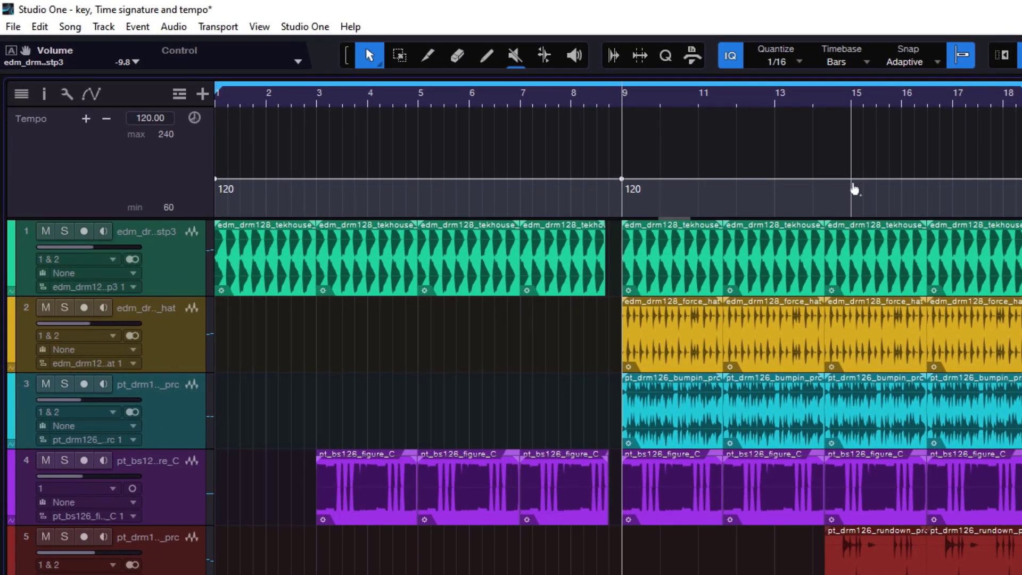
Add a 196 BPM tempo point at bar 15 and bend the ramp from bar 9 upward into a curve
left_click_drag(853, 186, 855, 140)
left_click(736, 157)
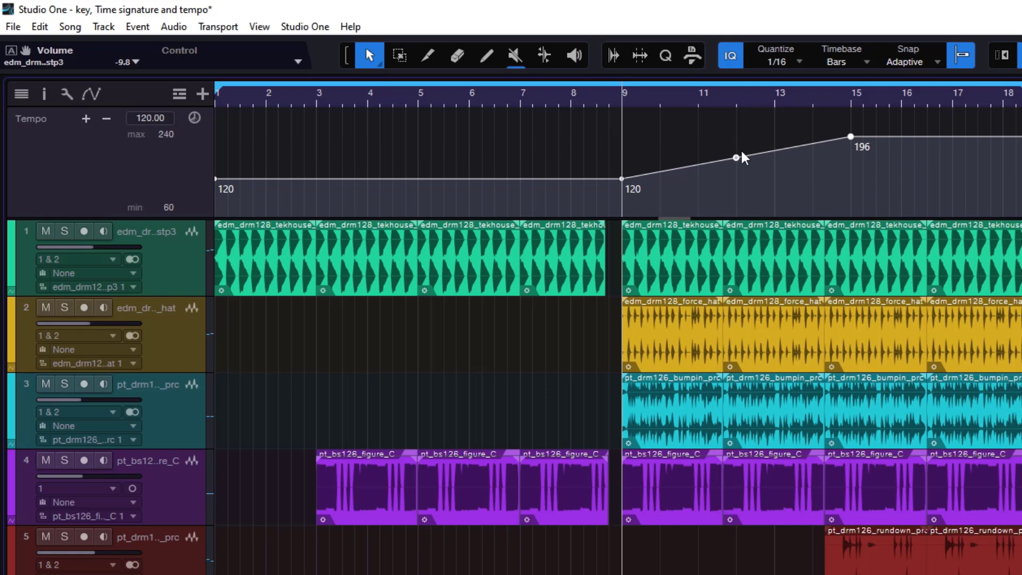
mouse_move(741, 153)
left_mouse_down()
mouse_move(742, 176)
mouse_move(736, 138)
left_mouse_up()
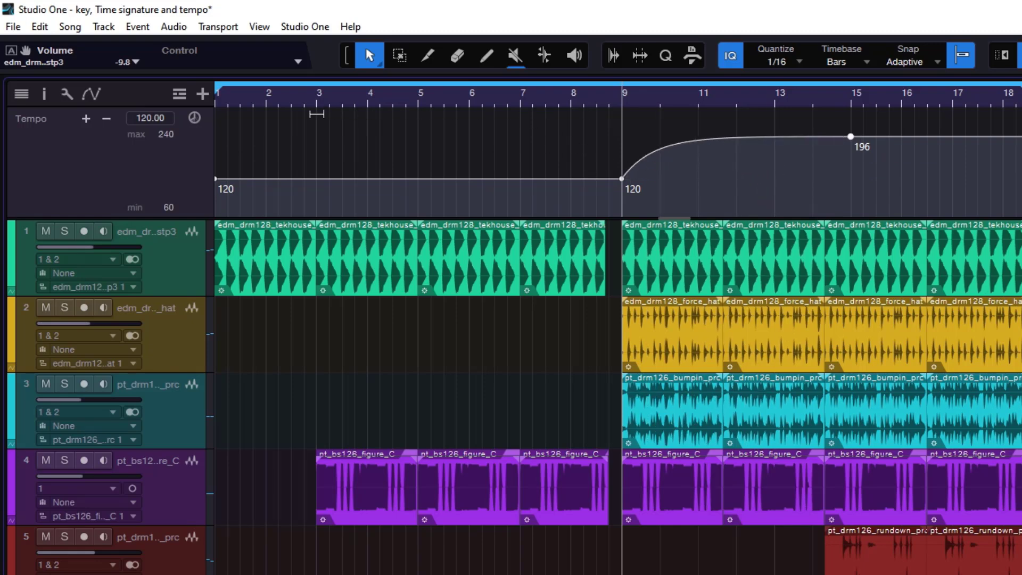
Show the Signature track above the Tempo track and play the song from bar 3
left_click(179, 95)
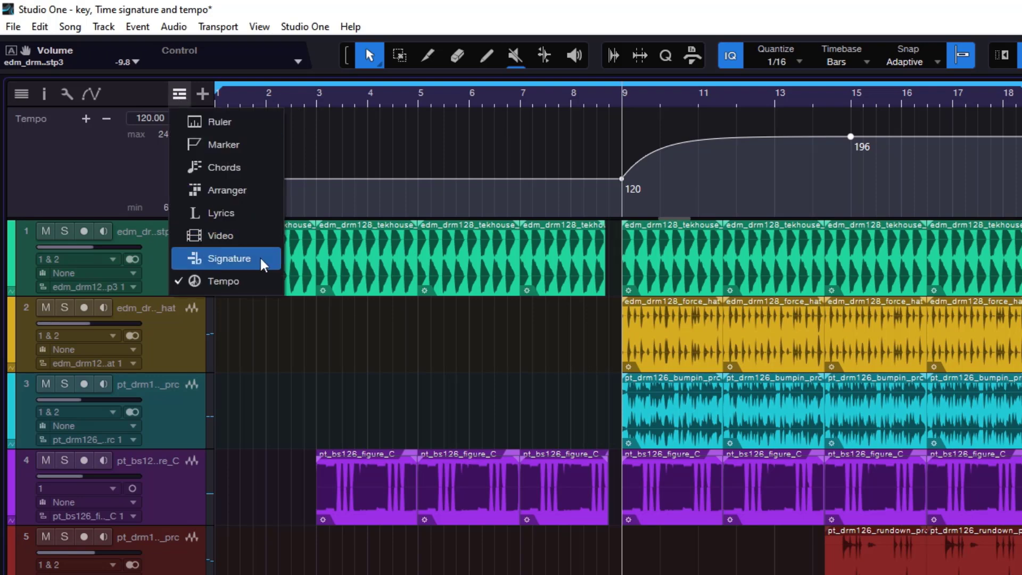
left_click(229, 259)
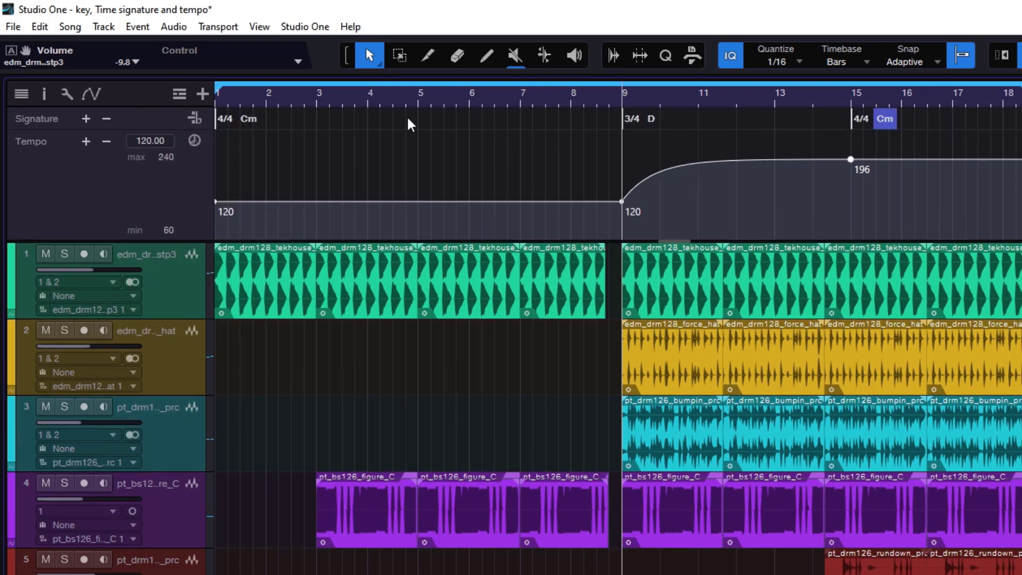
left_click(317, 99)
key("space")
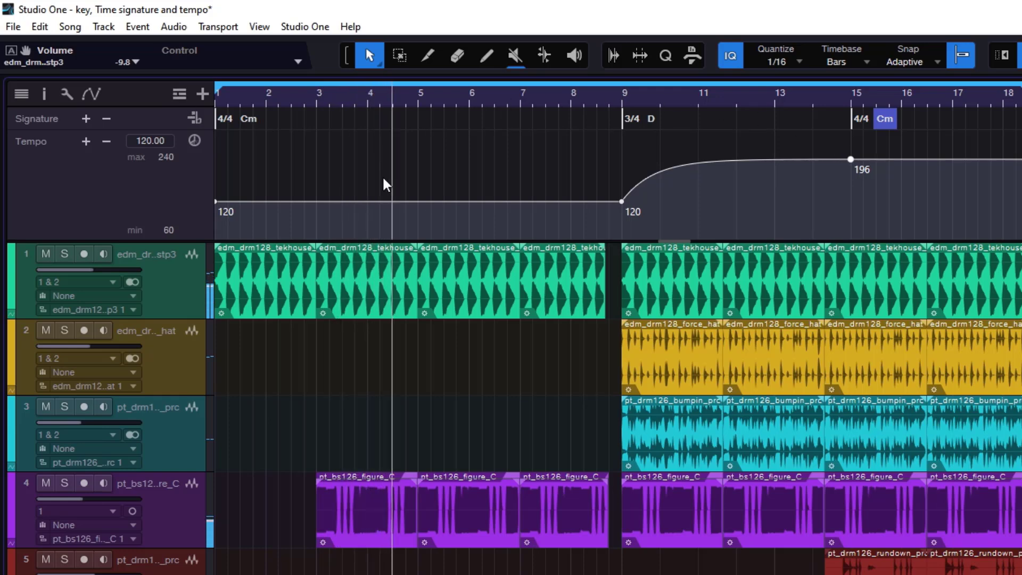
Hide the Signature and Tempo tracks
left_click(179, 93)
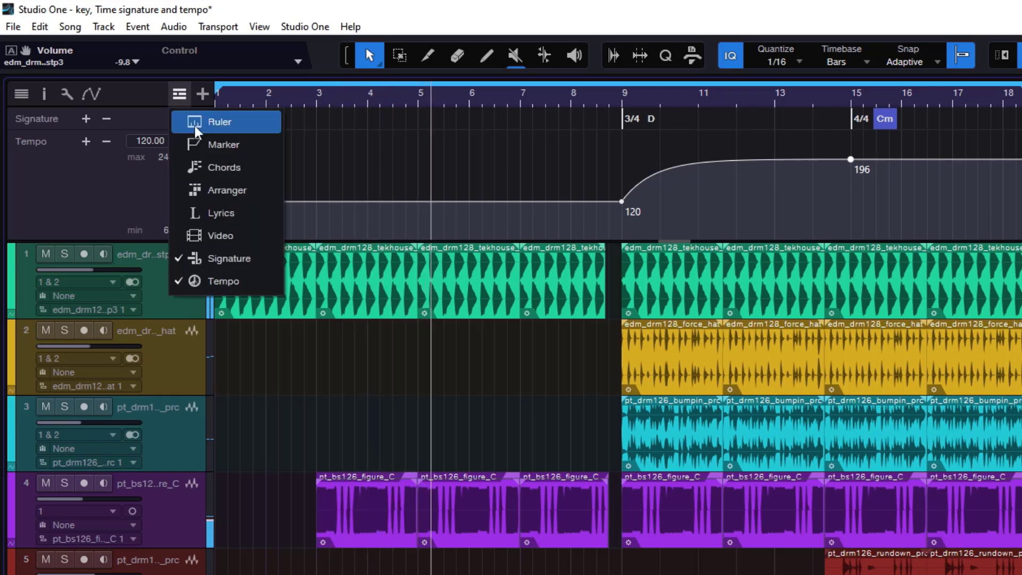
left_click(229, 259)
left_click(180, 97)
left_click(262, 282)
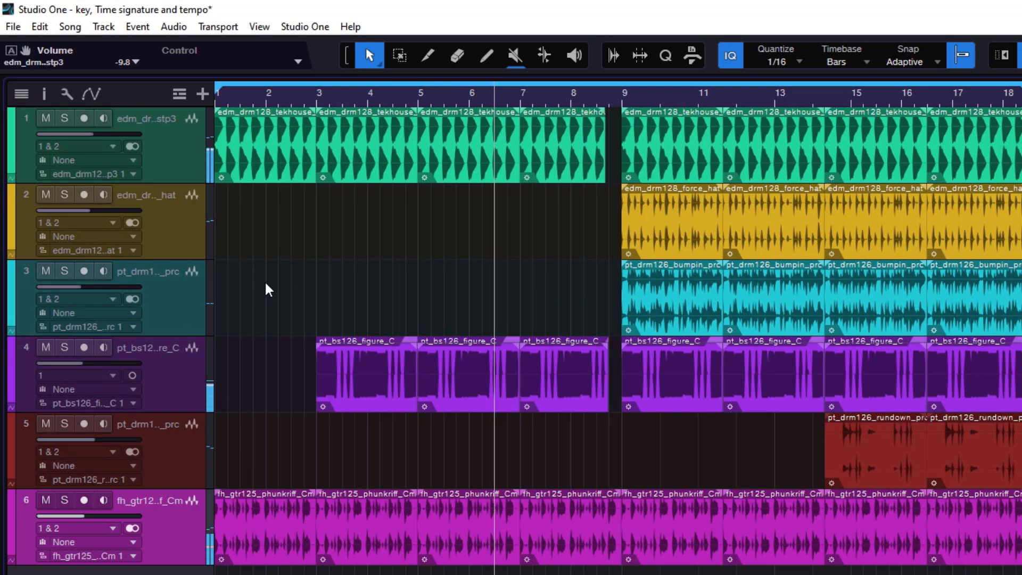
Play the song from just before bar 9 through the tempo and signature changes, and stop playback
left_click(599, 94)
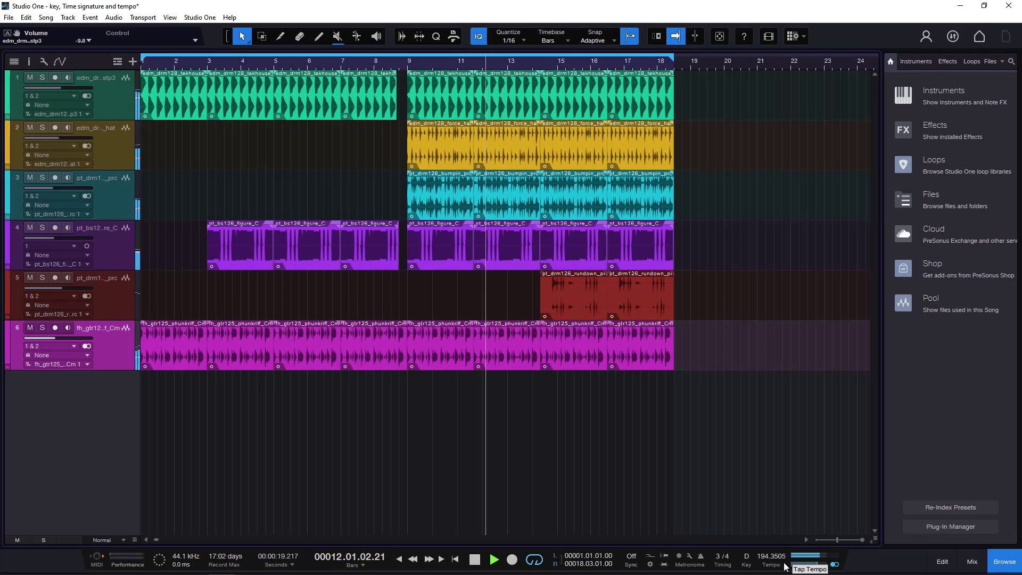
left_click(784, 566)
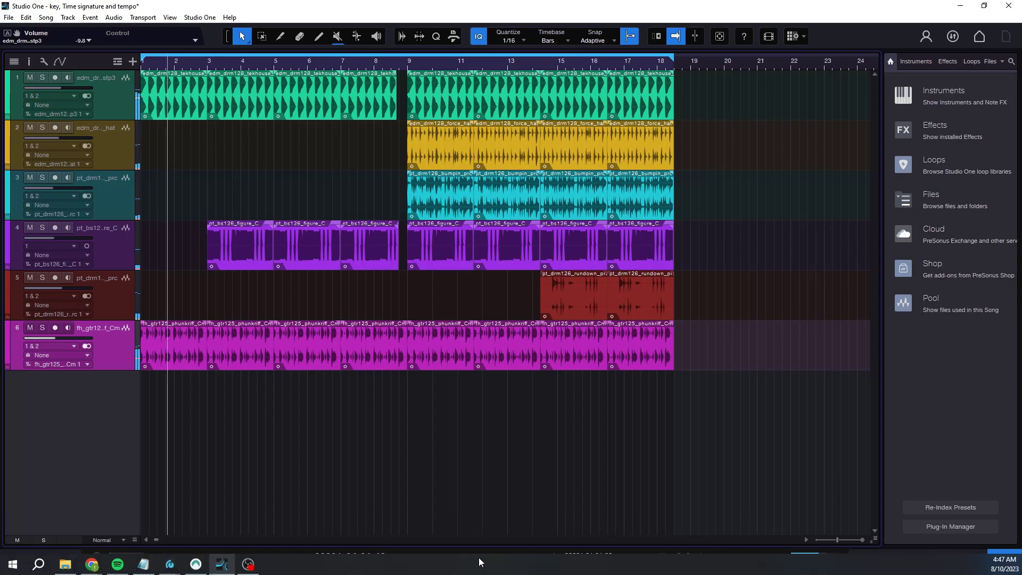
left_click(475, 560)
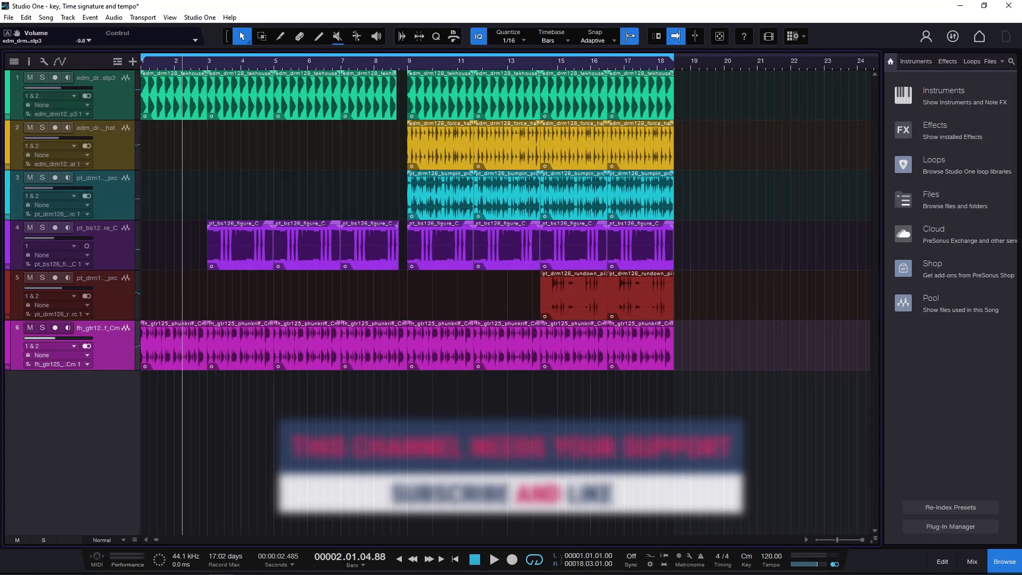